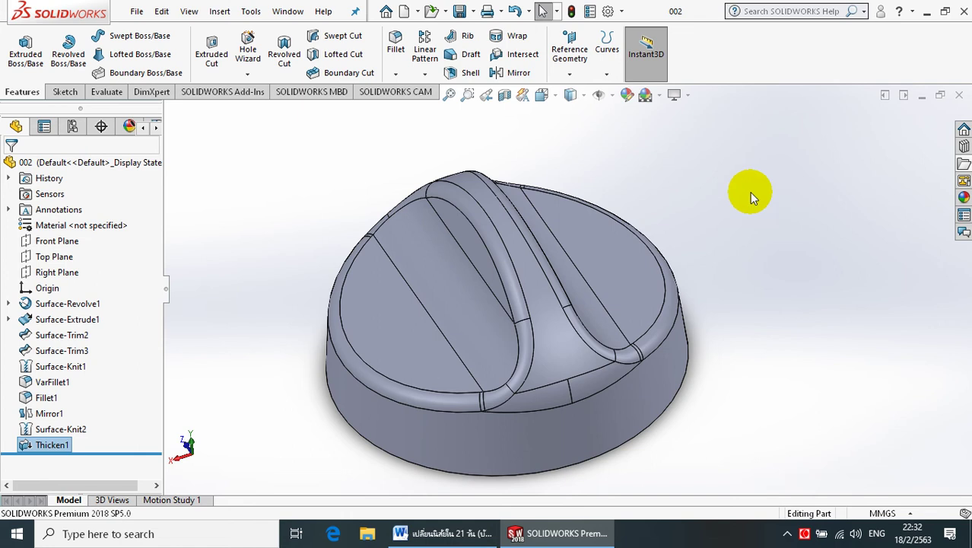
- Create a new Drawing document and accept the A3 (ISO) sheet format
{"action": "left_click", "coordinate": [137, 11]}
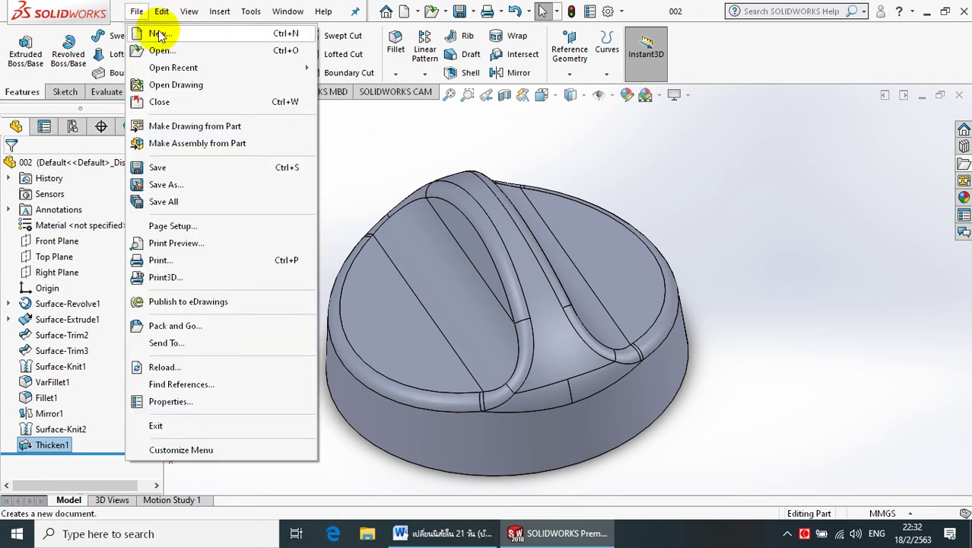
{"action": "left_click", "coordinate": [160, 34]}
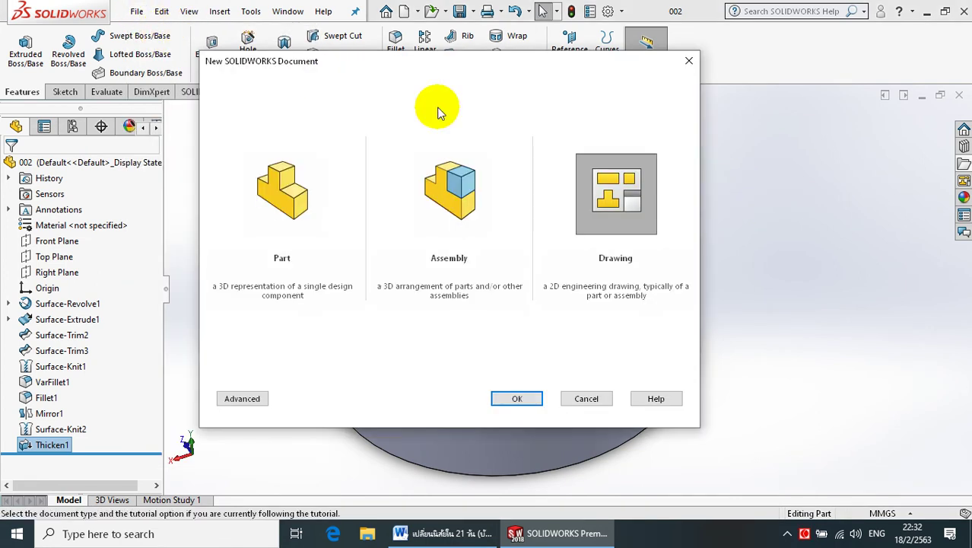
{"action": "left_click", "coordinate": [517, 399]}
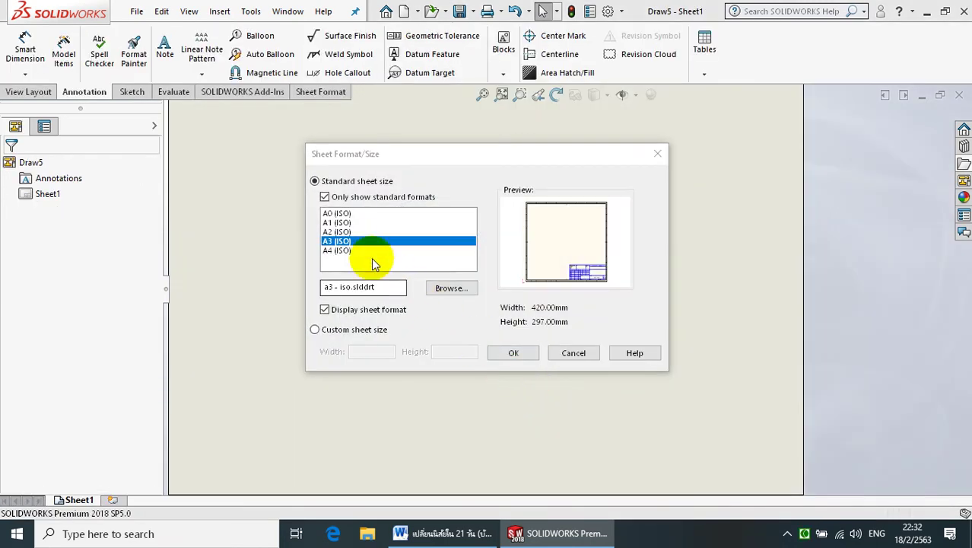
{"action": "left_click", "coordinate": [510, 356]}
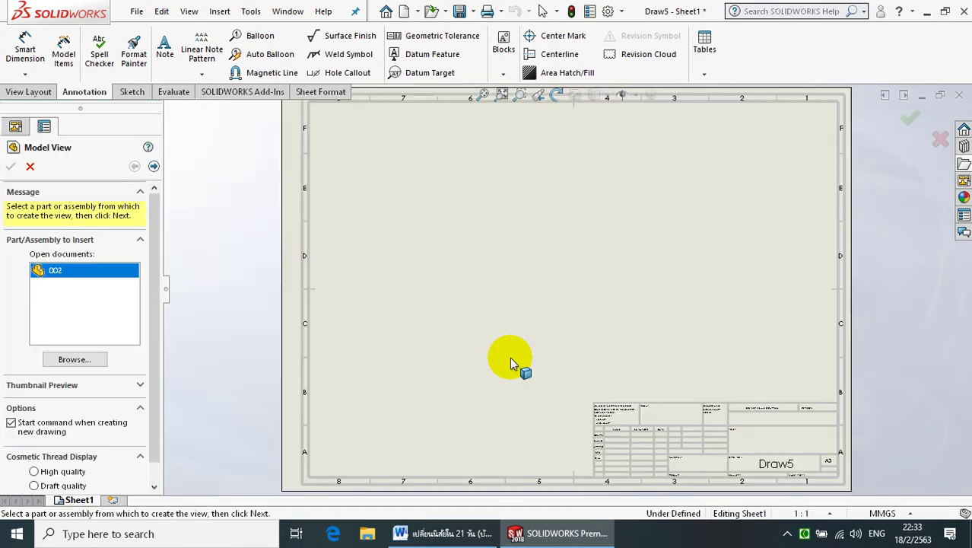
- Browse to part 001 and open it in Model View
{"action": "left_click", "coordinate": [86, 365]}
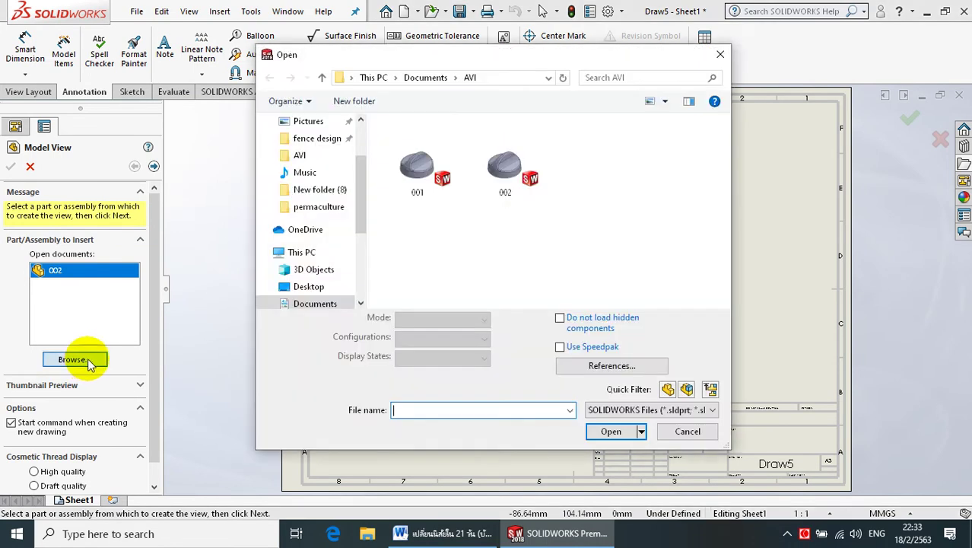
{"action": "left_click", "coordinate": [411, 176]}
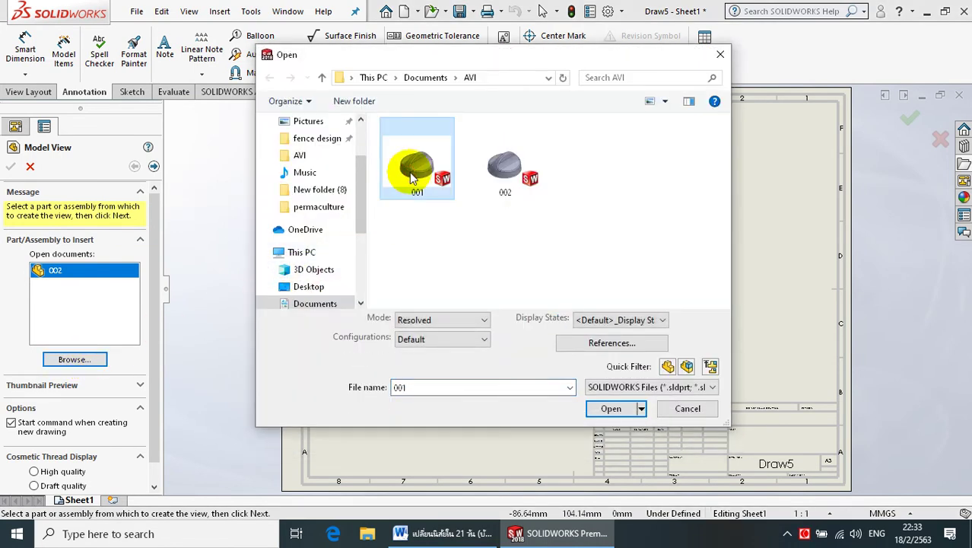
{"action": "left_click", "coordinate": [611, 411]}
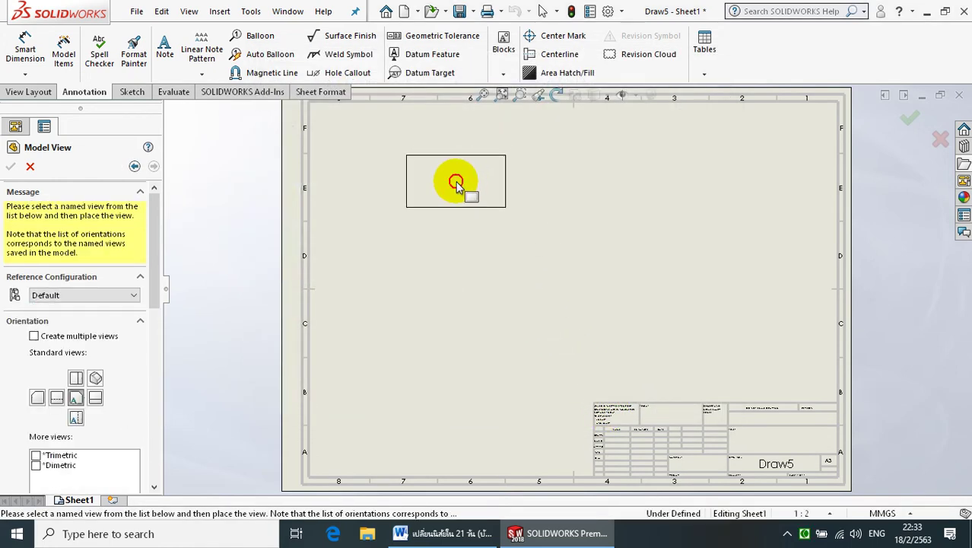
- Place the front view, then the projected circular top, side and isometric views
{"action": "left_click", "coordinate": [456, 181]}
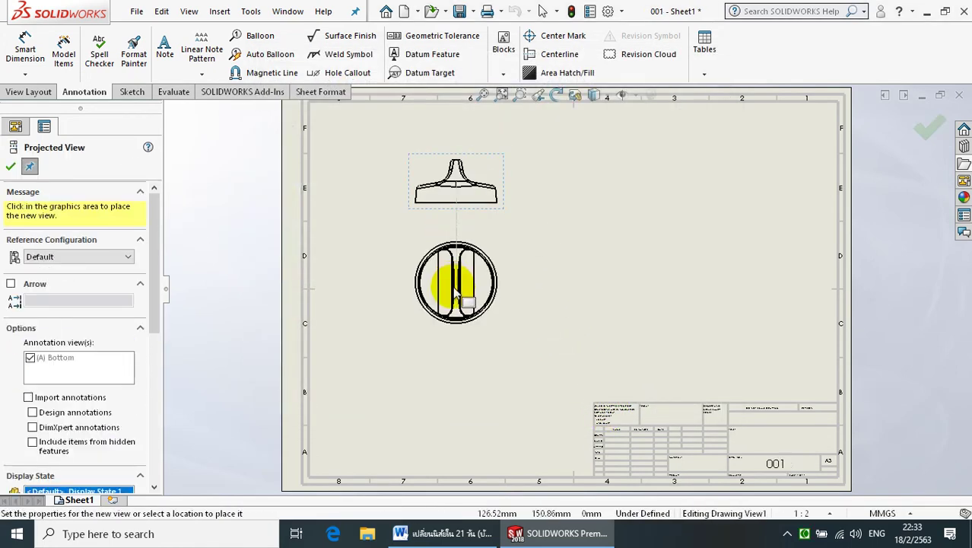
{"action": "left_click", "coordinate": [456, 292]}
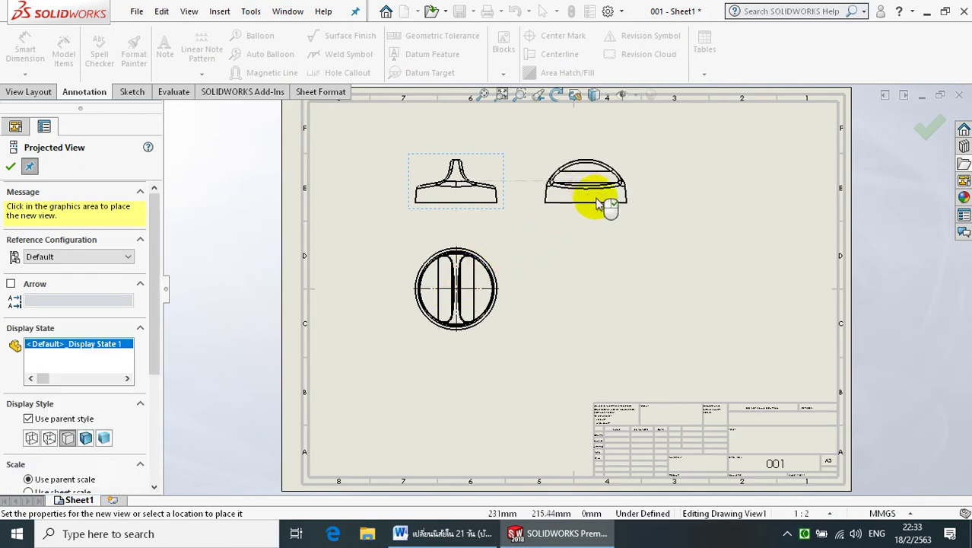
{"action": "left_click", "coordinate": [614, 205]}
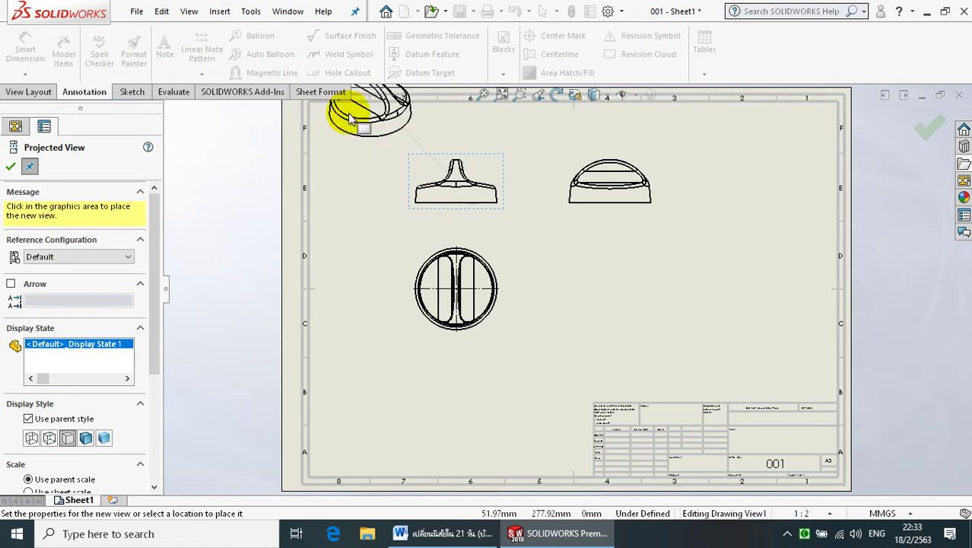
{"action": "left_click", "coordinate": [352, 130]}
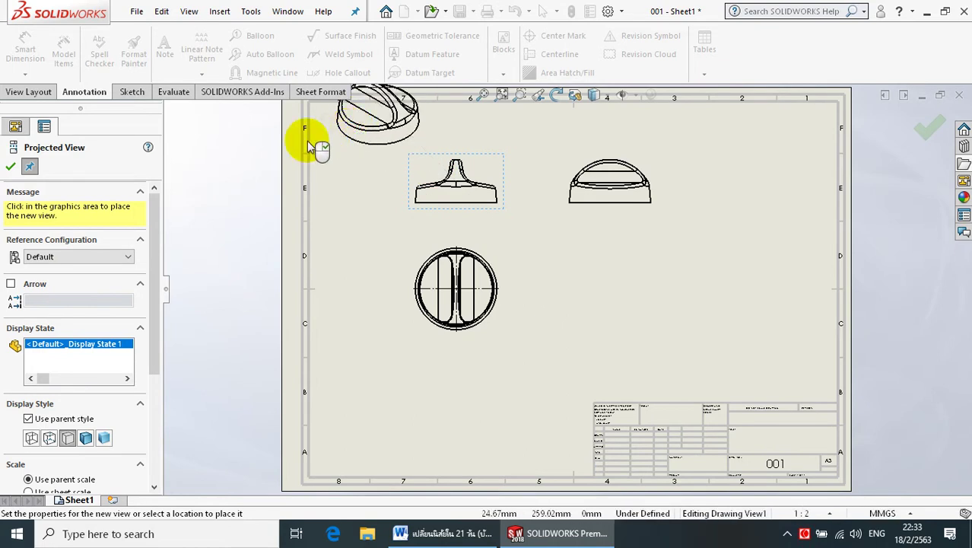
{"action": "left_click", "coordinate": [95, 169]}
{"action": "left_click", "coordinate": [10, 166]}
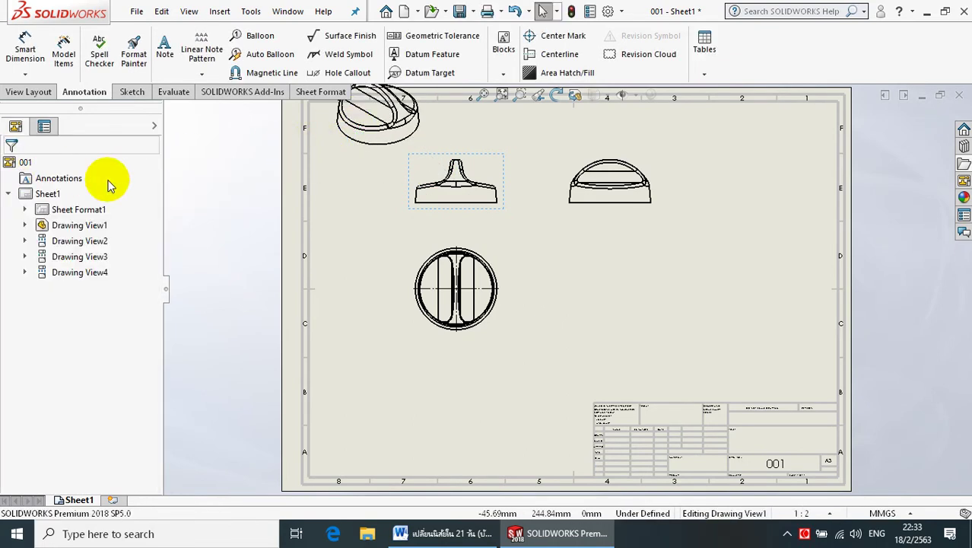
- Drag the isometric view below the side view and display it Shaded With Edges
{"action": "left_click_drag", "start_coordinate": [373, 162], "coordinate": [605, 327]}
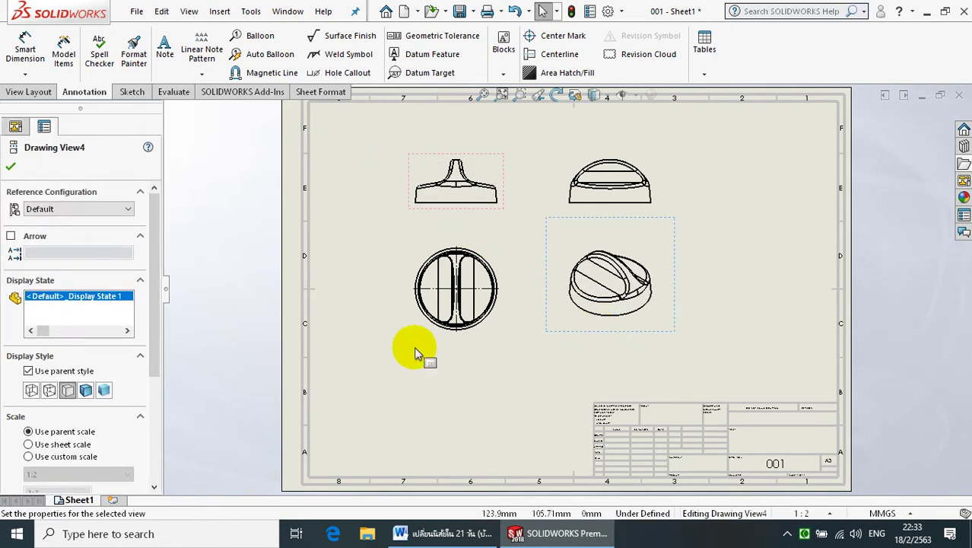
{"action": "left_click", "coordinate": [87, 390]}
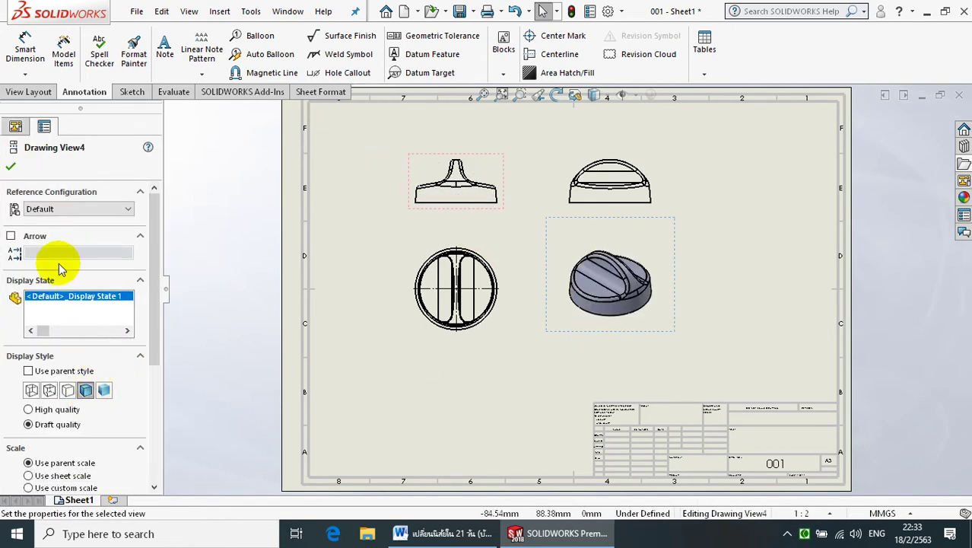
{"action": "left_click", "coordinate": [11, 166]}
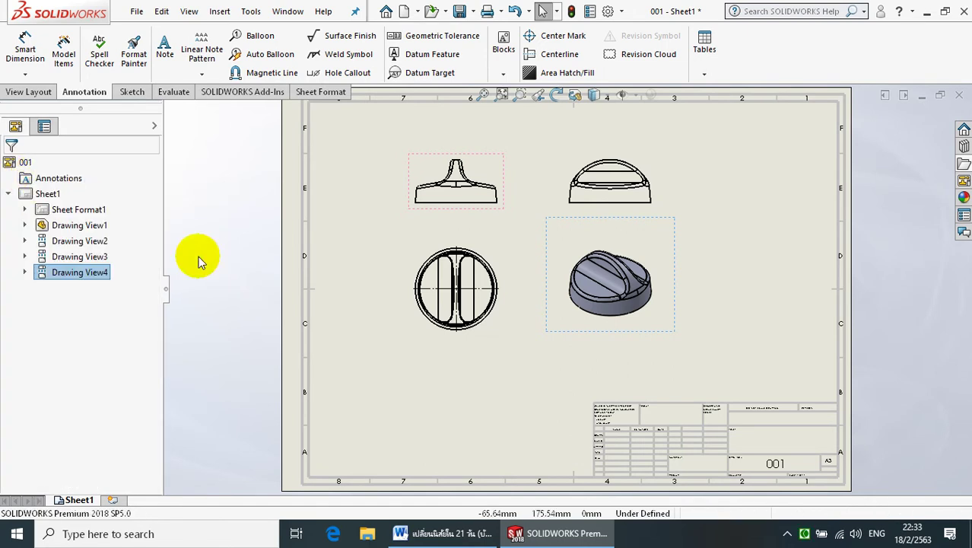
{"action": "scroll", "coordinate": [585, 197], "scroll_direction": "down", "scroll_amount": 1}
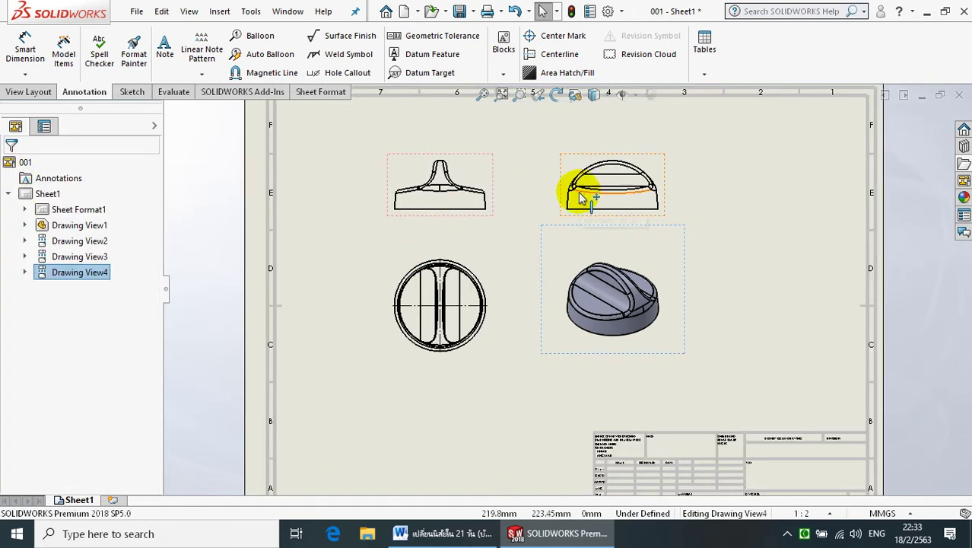
{"action": "scroll", "coordinate": [585, 197], "scroll_direction": "down", "scroll_amount": 1}
- Give Drawing View1 a custom 1:1 scale
{"action": "left_click", "coordinate": [468, 226]}
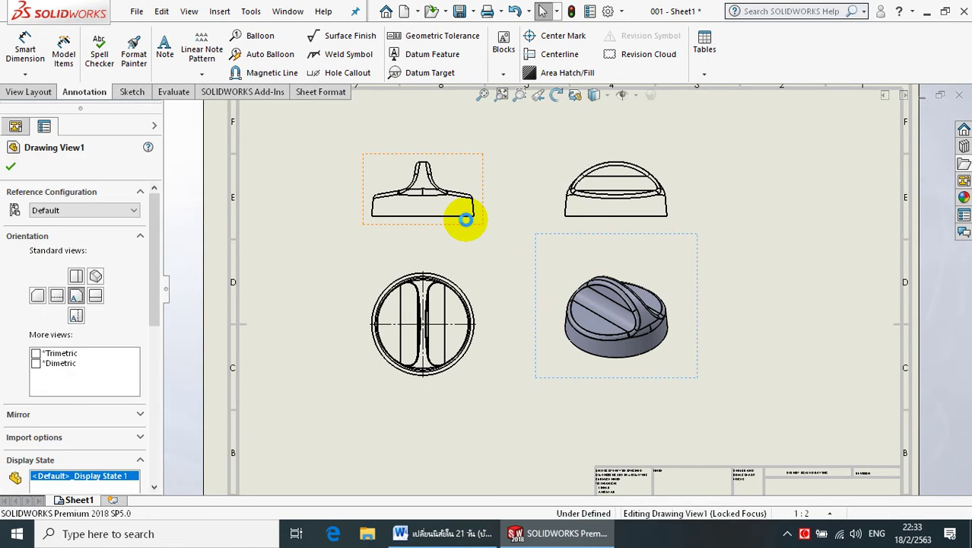
{"action": "left_click", "coordinate": [156, 289]}
{"action": "left_click_drag", "start_coordinate": [156, 289], "coordinate": [156, 369]}
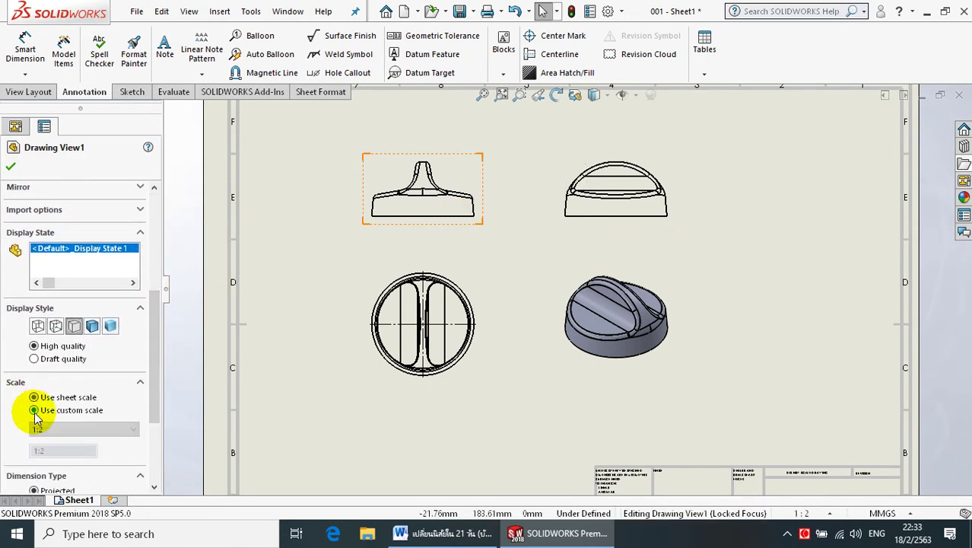
{"action": "left_click", "coordinate": [50, 429]}
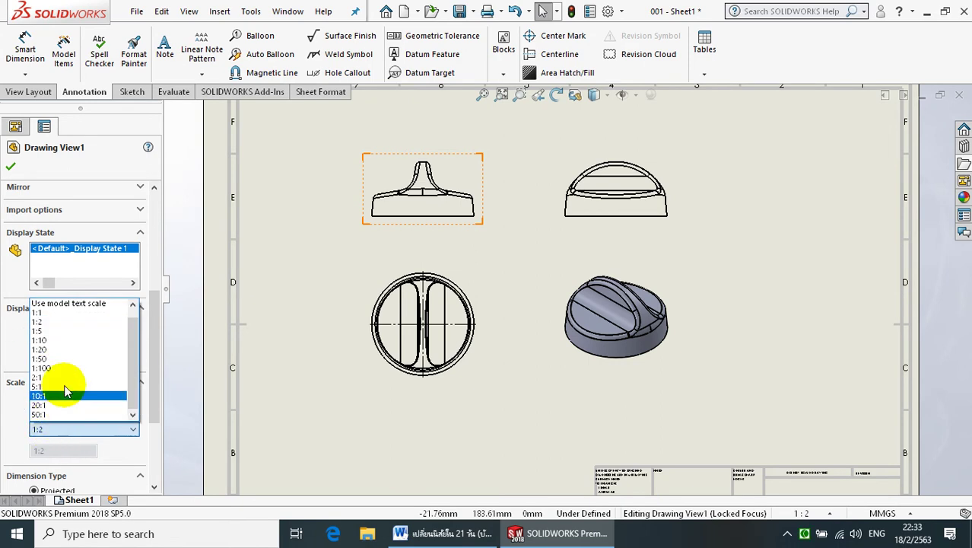
{"action": "left_click", "coordinate": [66, 320]}
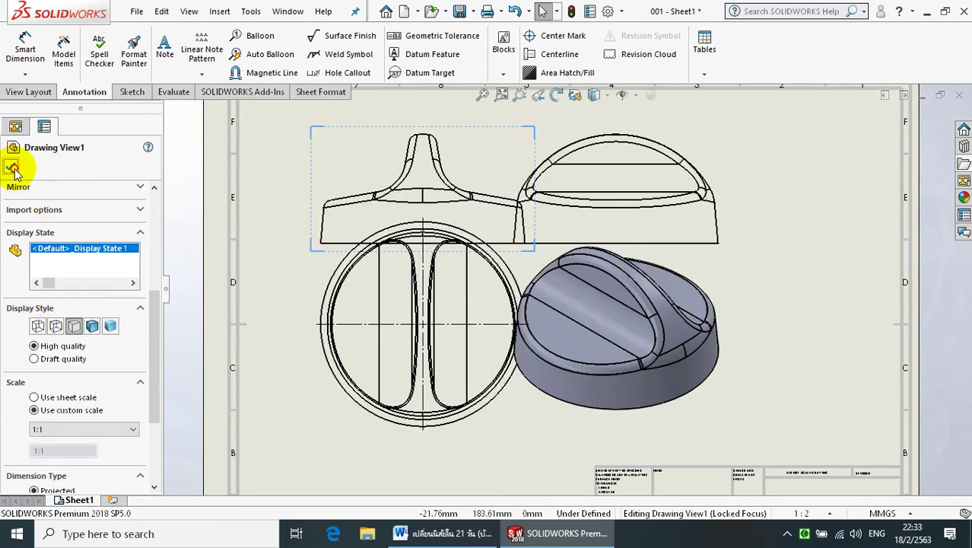
{"action": "left_click", "coordinate": [13, 169]}
- Drag the isometric view right and down, the side view right and the top view down
{"action": "key", "text": "f"}
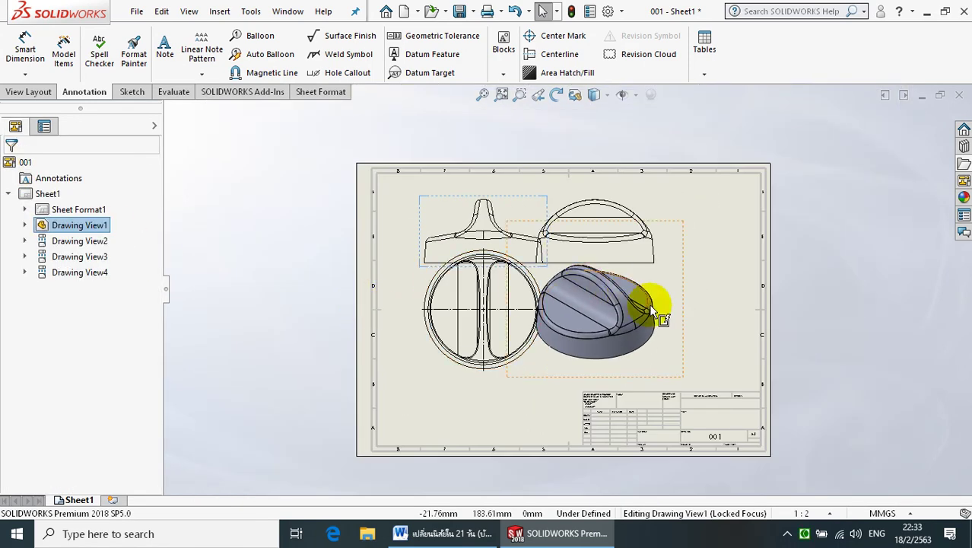
{"action": "left_click", "coordinate": [652, 344]}
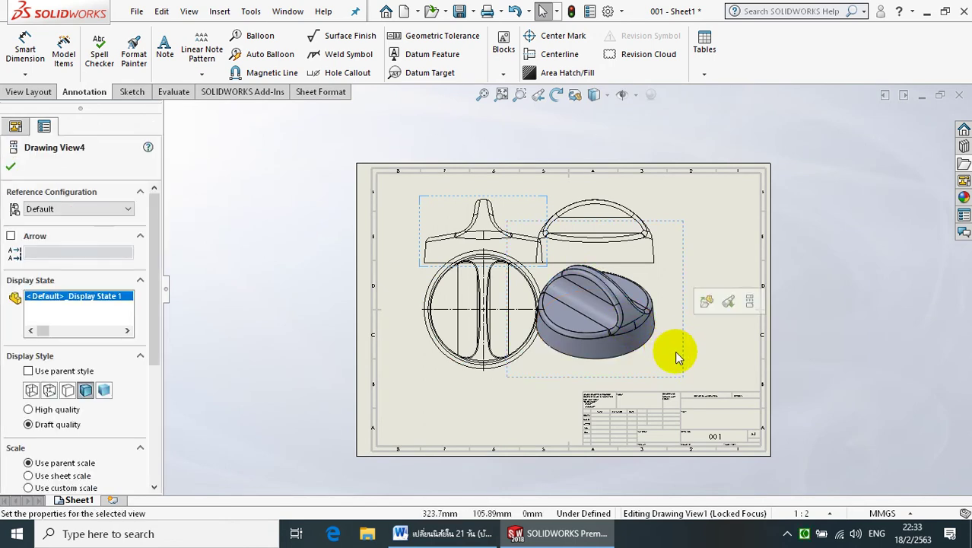
{"action": "left_click_drag", "start_coordinate": [681, 353], "coordinate": [750, 369]}
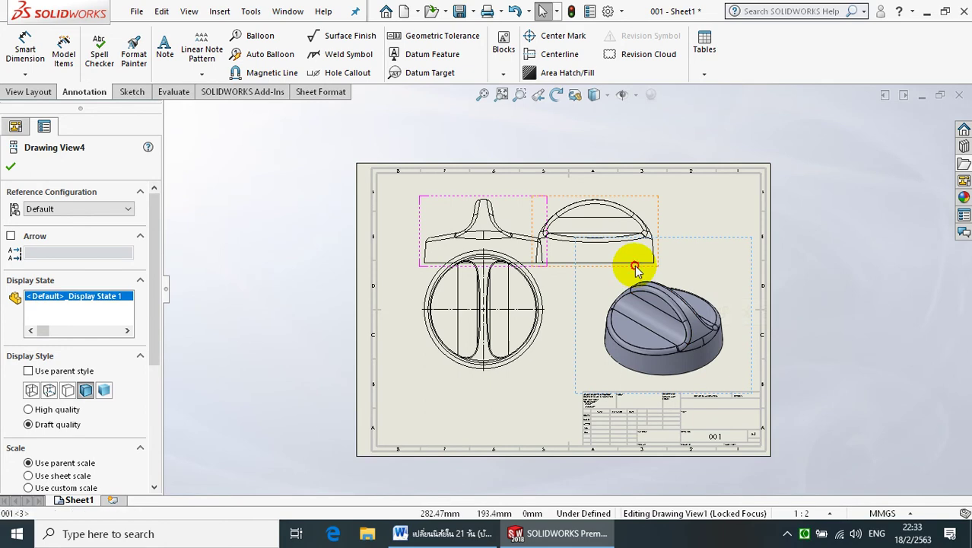
{"action": "left_click_drag", "start_coordinate": [634, 267], "coordinate": [707, 267]}
{"action": "left_click_drag", "start_coordinate": [530, 383], "coordinate": [518, 426]}
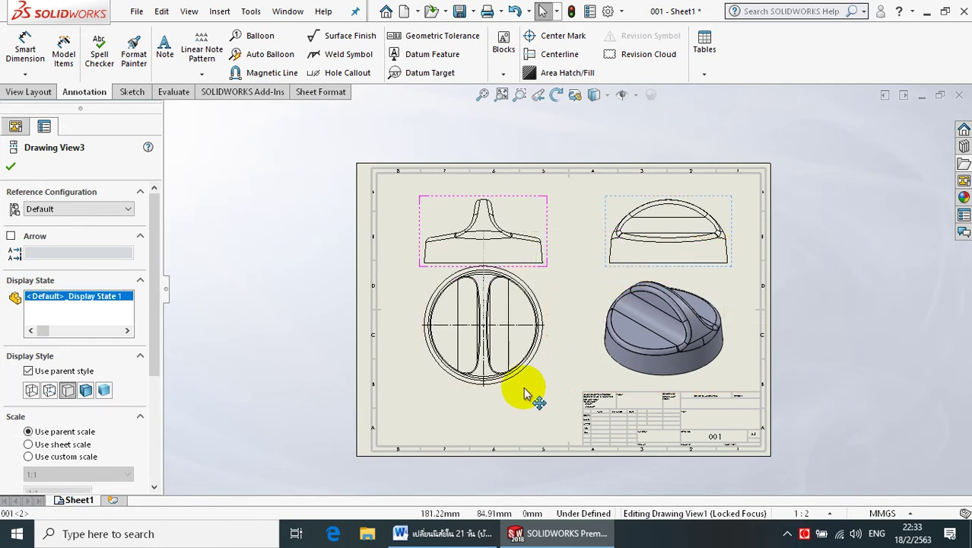
{"action": "left_click", "coordinate": [550, 227]}
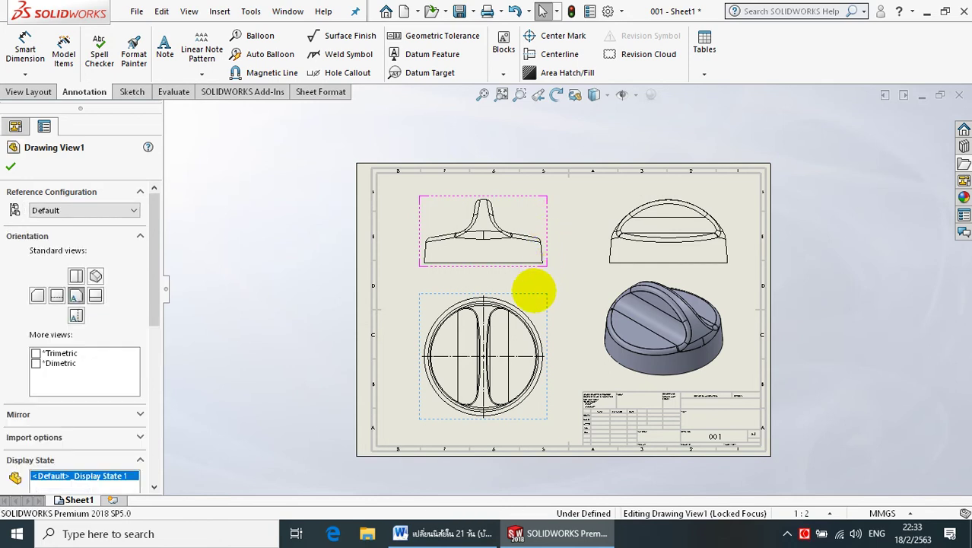
{"action": "left_click", "coordinate": [11, 166]}
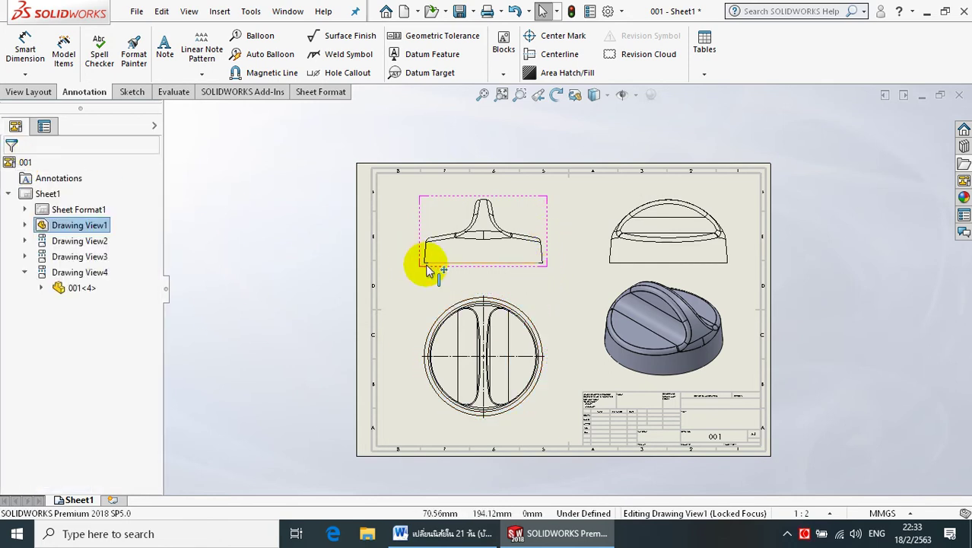
- Delete the old top-left drawing view
{"action": "left_click", "coordinate": [415, 236]}
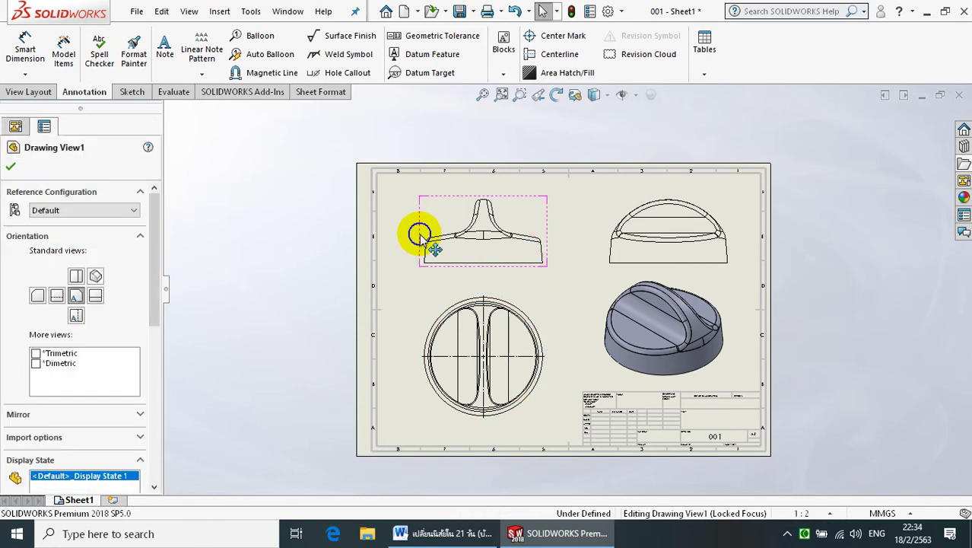
{"action": "right_click", "coordinate": [414, 236]}
{"action": "left_click", "coordinate": [448, 344]}
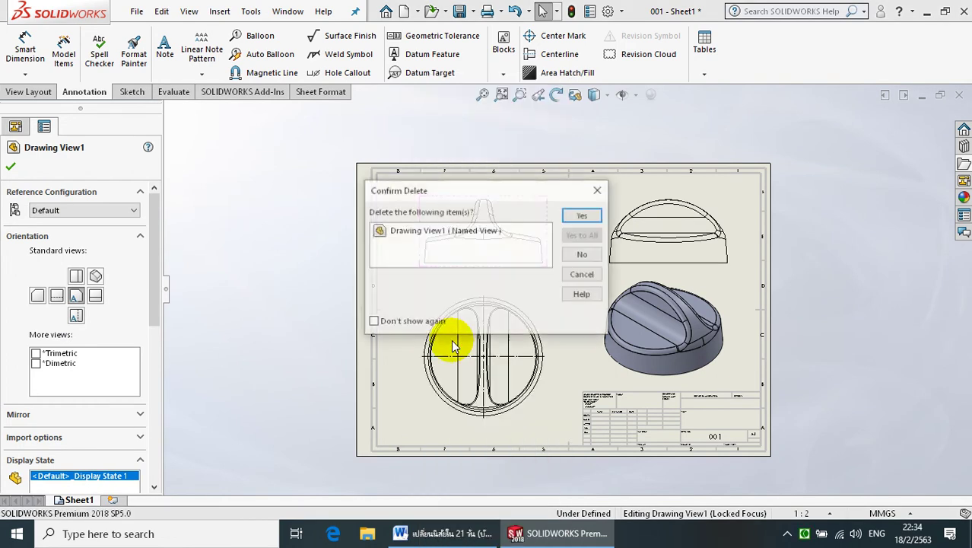
{"action": "left_click", "coordinate": [586, 213]}
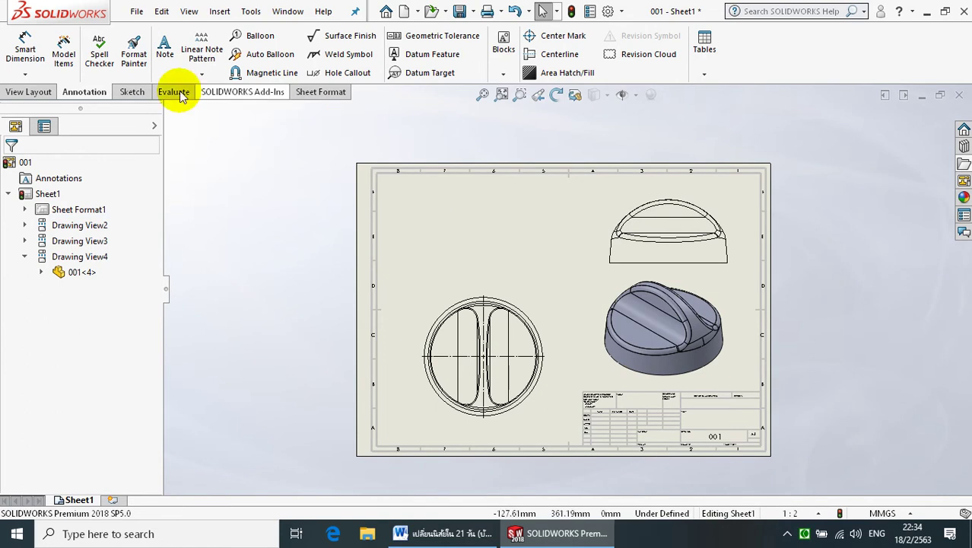
- Create Section View A-A through the circle's centre, flipped, and place it above the circle view
{"action": "left_click", "coordinate": [32, 93]}
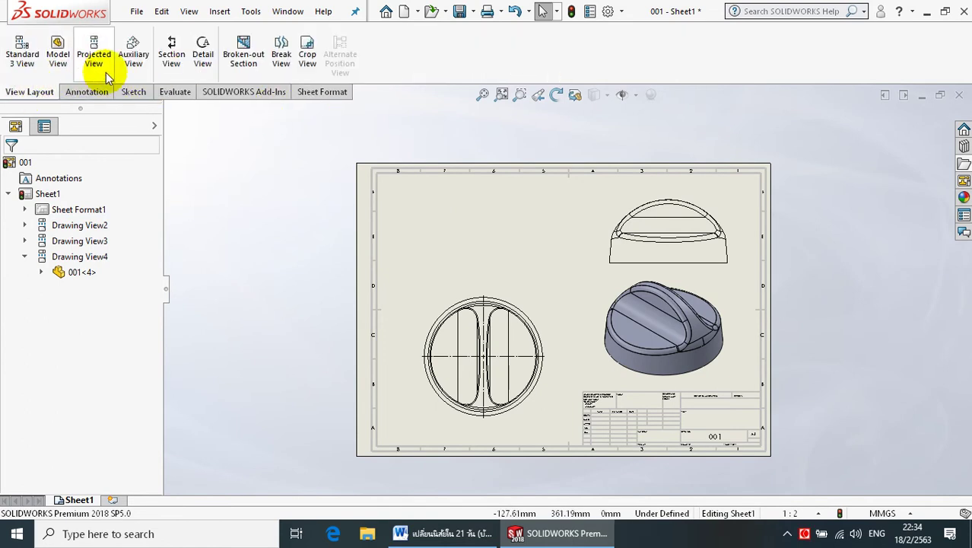
{"action": "left_click", "coordinate": [180, 51]}
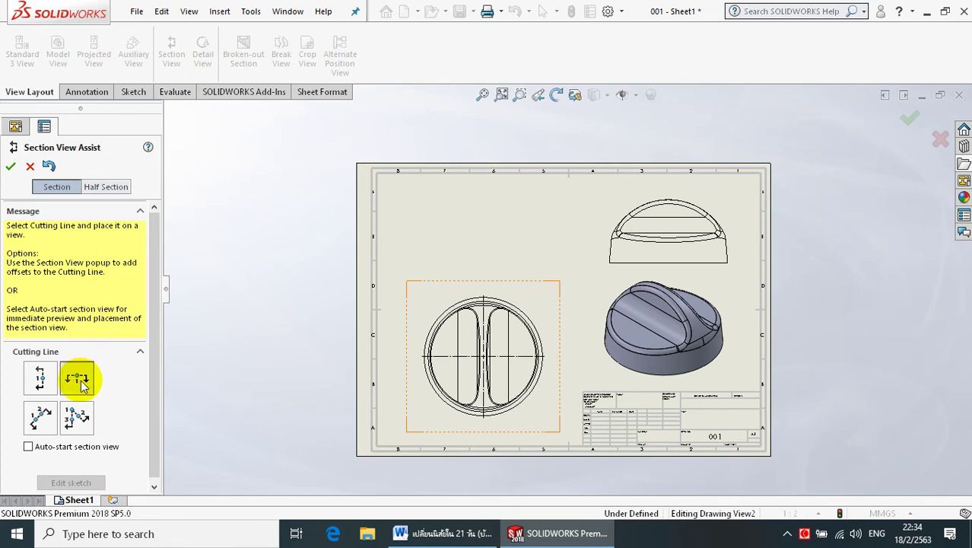
{"action": "left_click", "coordinate": [484, 356]}
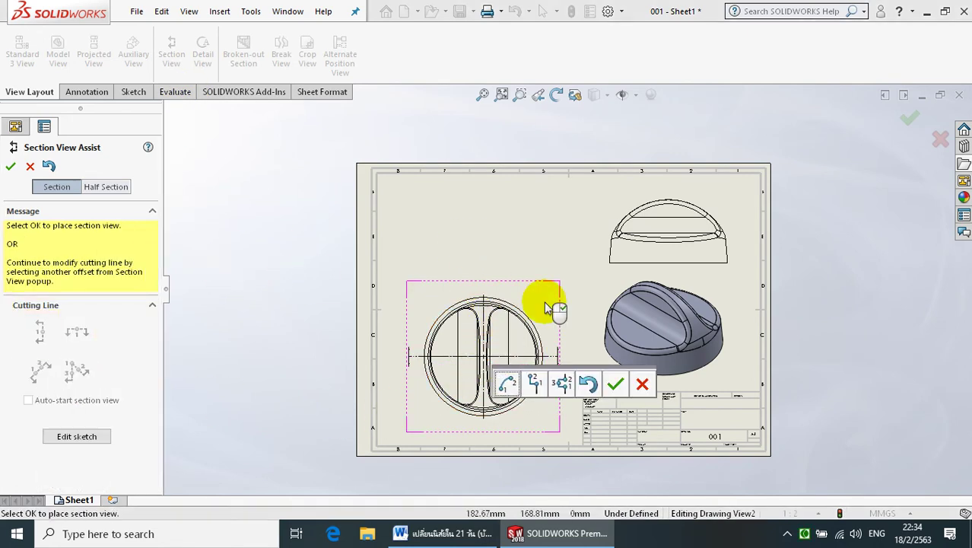
{"action": "left_click", "coordinate": [613, 385]}
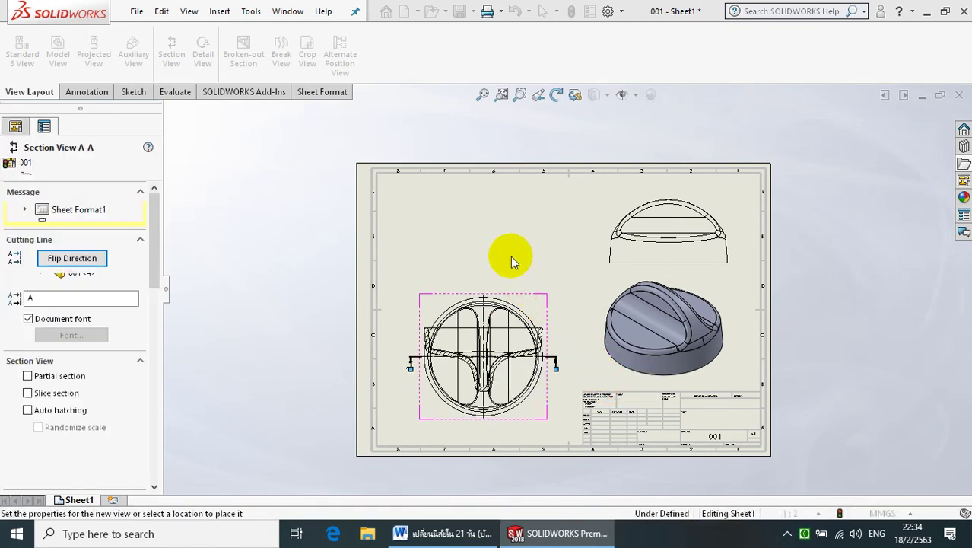
{"action": "left_click", "coordinate": [70, 258]}
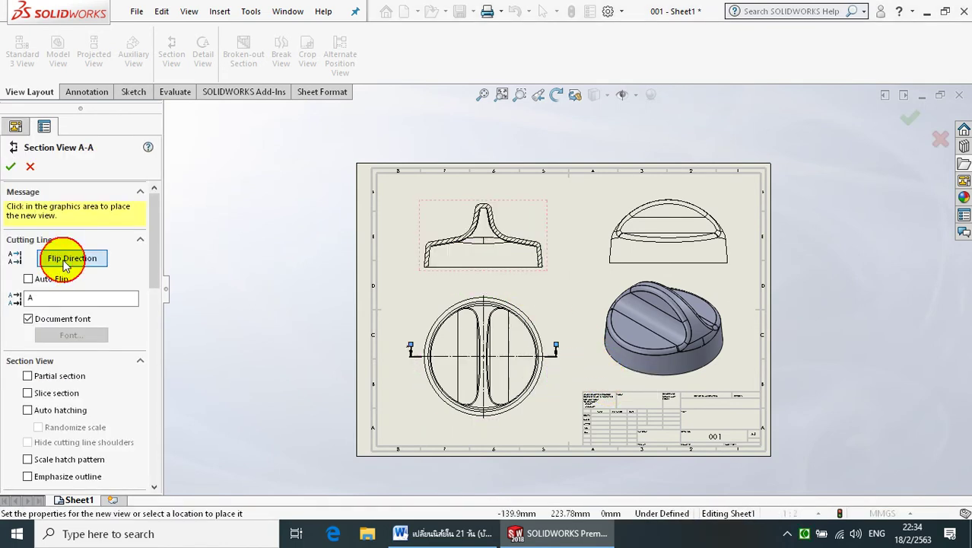
{"action": "left_click", "coordinate": [490, 239]}
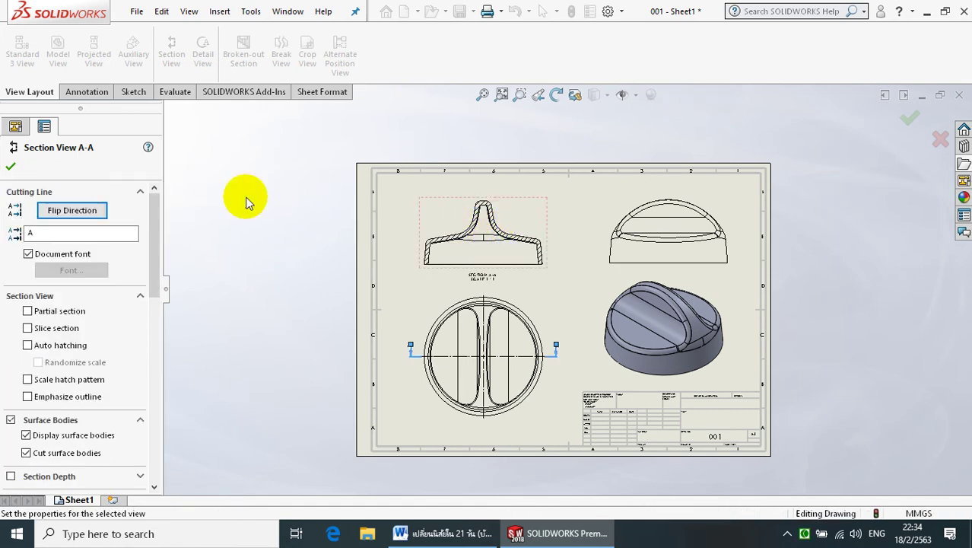
{"action": "left_click", "coordinate": [14, 160]}
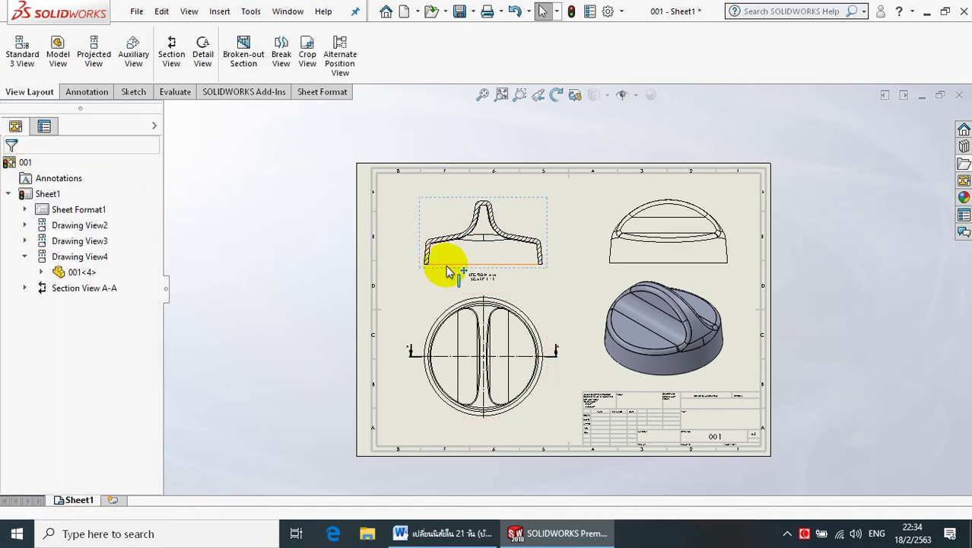
- Move the SECTION A-A label lower, nearer the circle view
{"action": "left_click", "coordinate": [547, 219]}
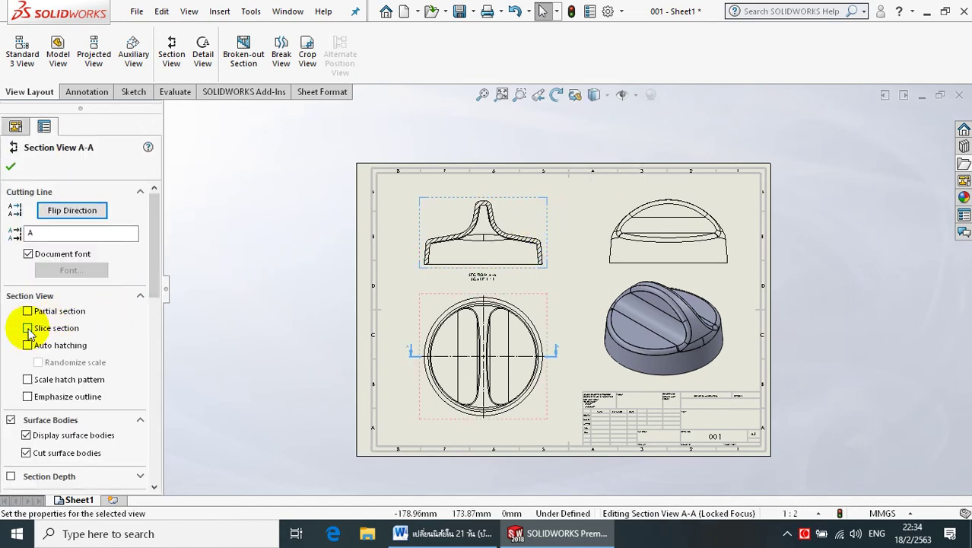
{"action": "left_click", "coordinate": [11, 165]}
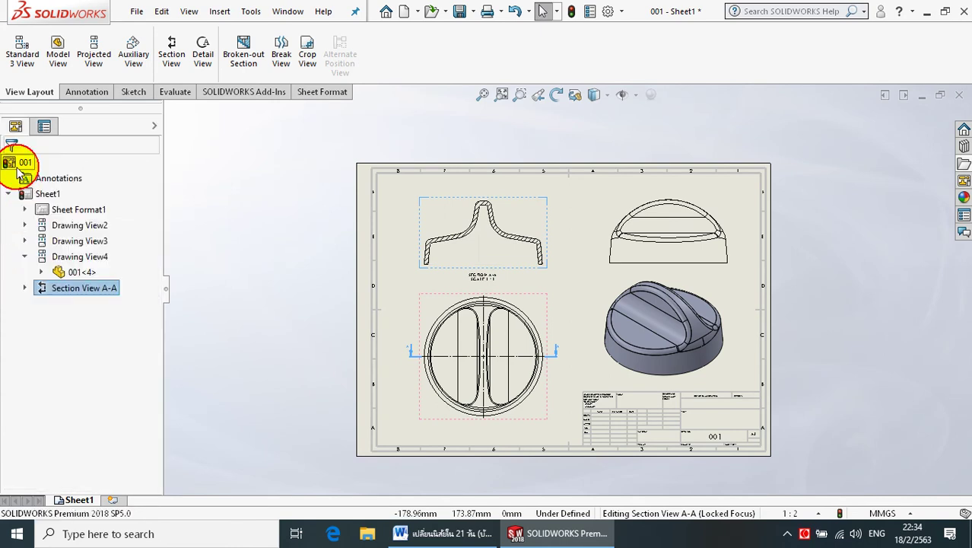
{"action": "scroll", "coordinate": [447, 207], "scroll_direction": "down", "scroll_amount": 2}
{"action": "scroll", "coordinate": [498, 298], "scroll_direction": "down", "scroll_amount": 1}
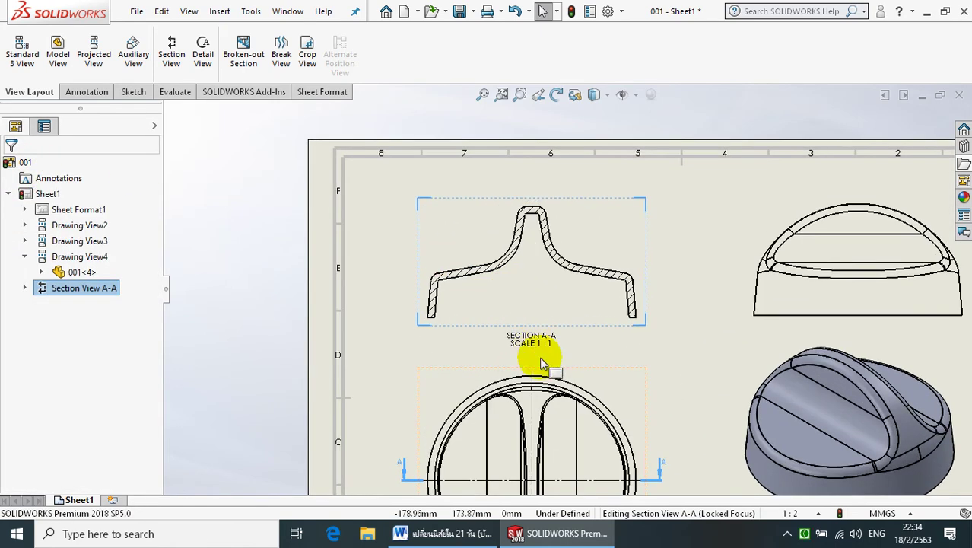
{"action": "left_click_drag", "start_coordinate": [538, 344], "coordinate": [539, 363]}
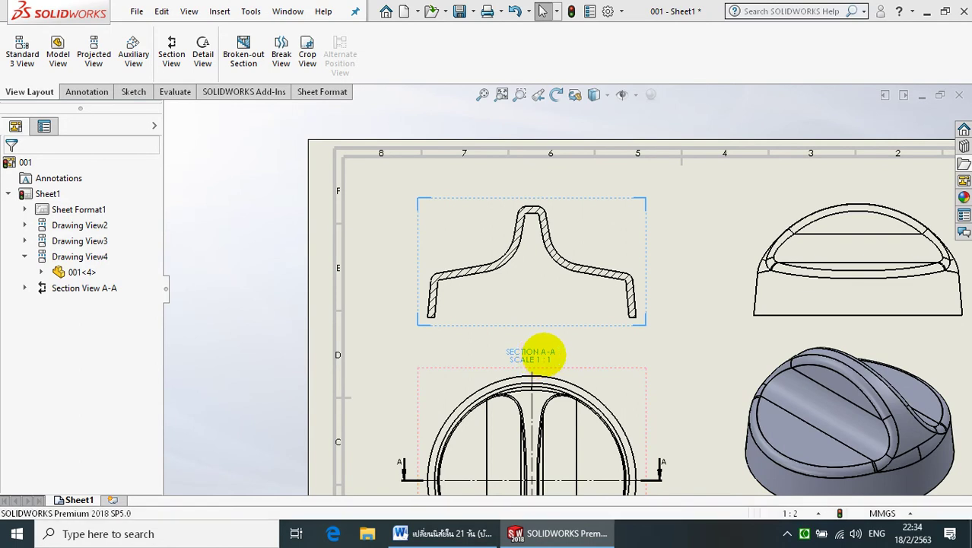
{"action": "left_click", "coordinate": [679, 232]}
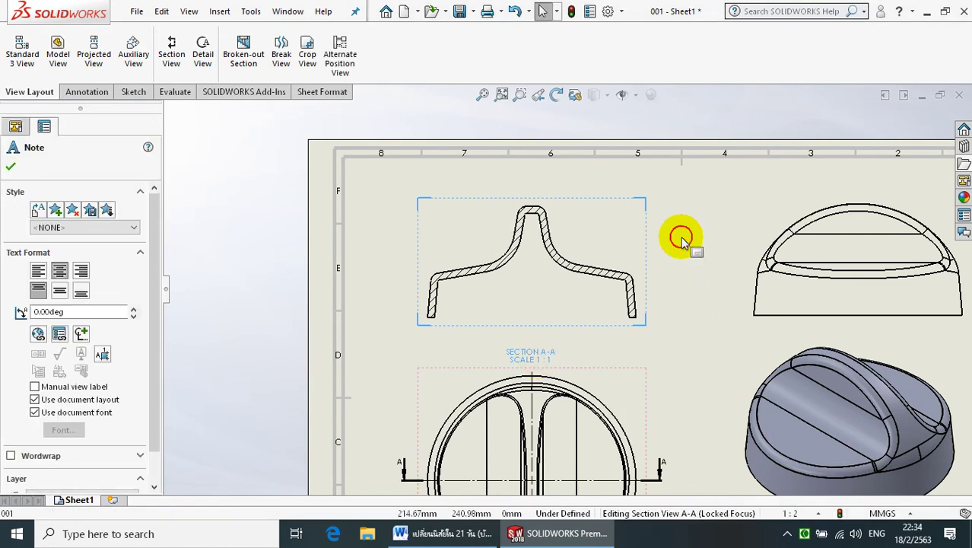
- Add a vertical centerline between the section's side walls and extend it below the section
{"action": "left_click", "coordinate": [83, 92]}
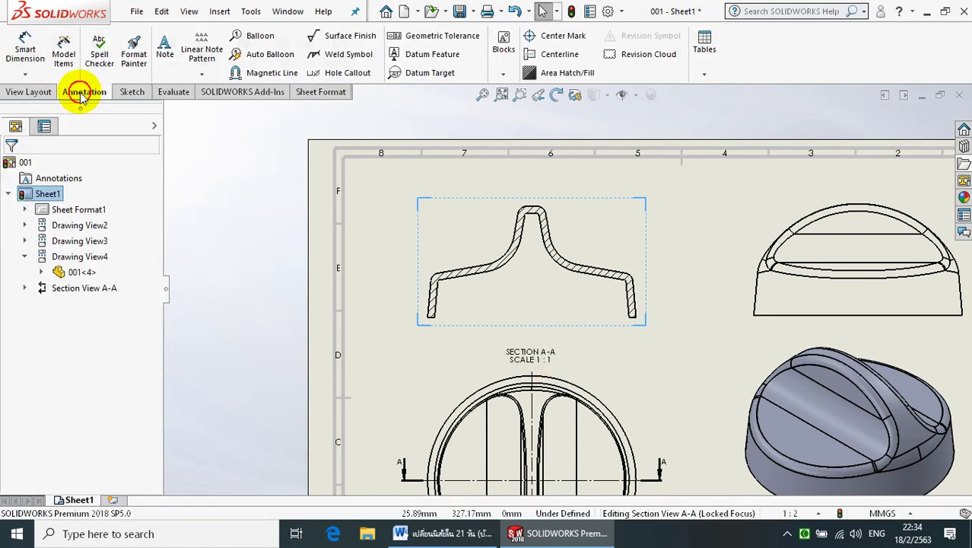
{"action": "left_click", "coordinate": [561, 57]}
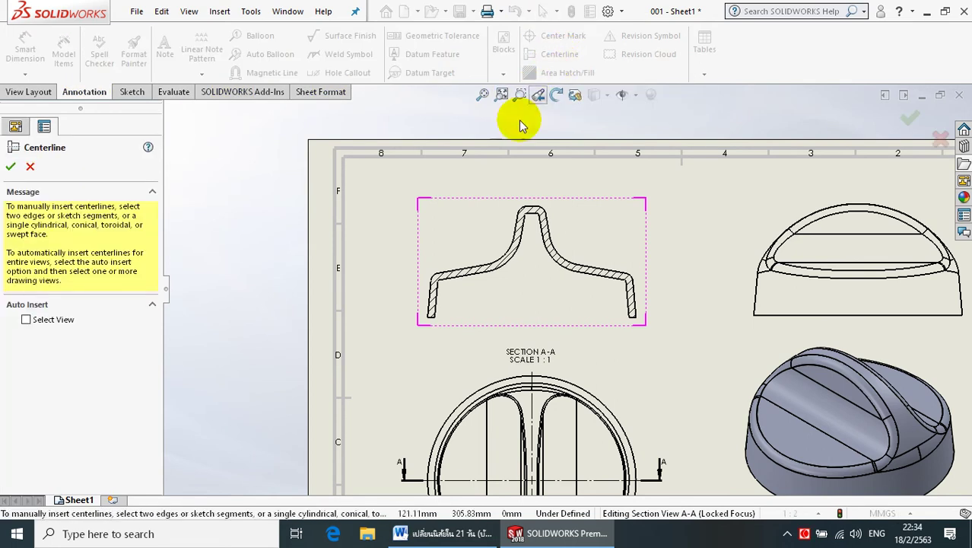
{"action": "left_click", "coordinate": [434, 295]}
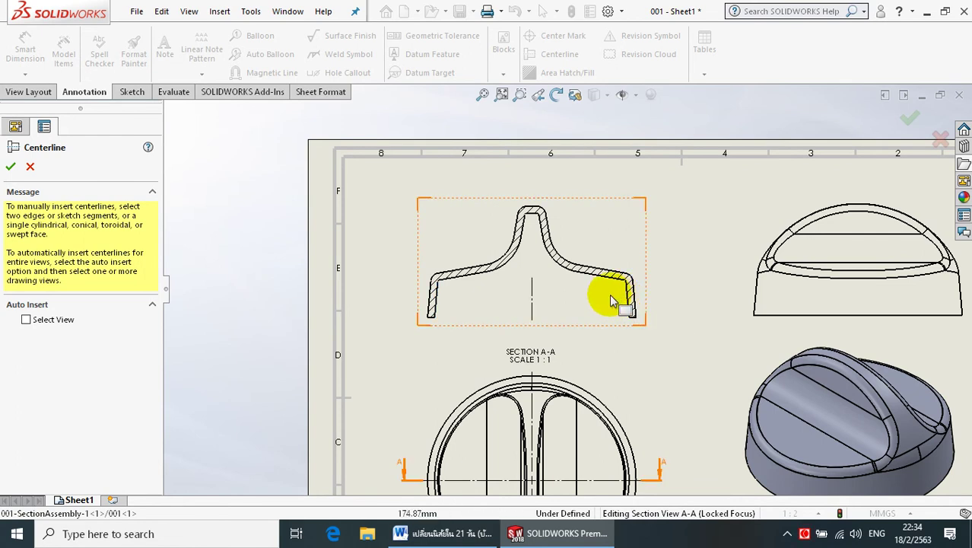
{"action": "left_click", "coordinate": [533, 277]}
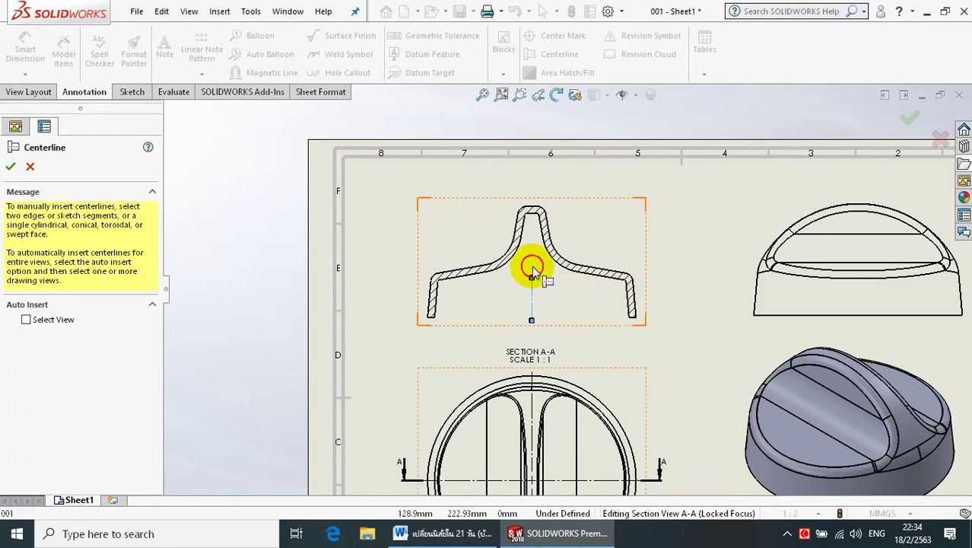
{"action": "left_click", "coordinate": [533, 202]}
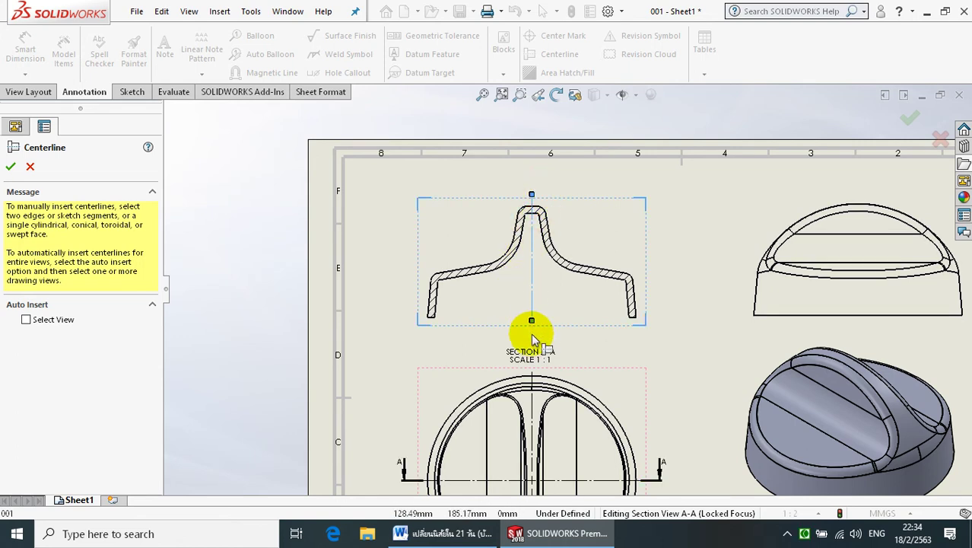
{"action": "left_click_drag", "start_coordinate": [533, 339], "coordinate": [534, 337]}
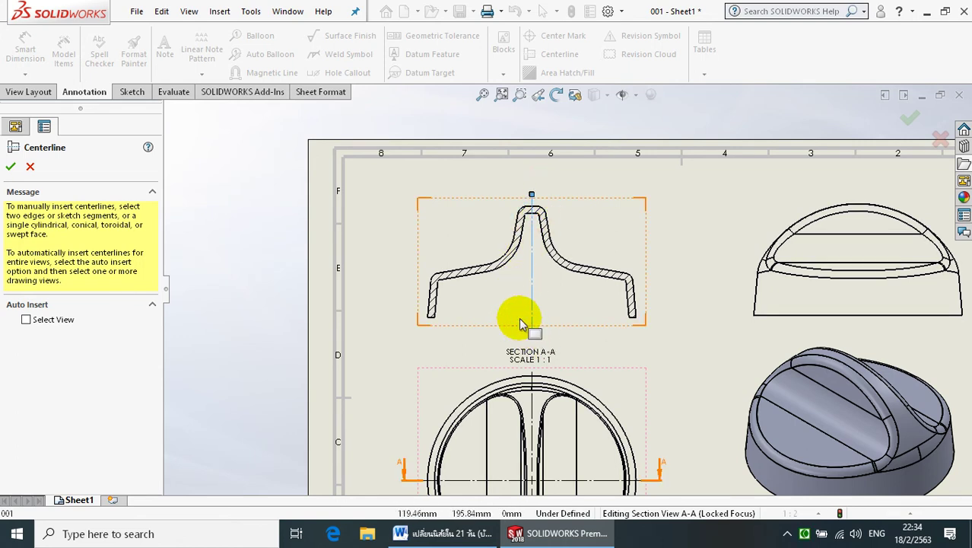
{"action": "left_click", "coordinate": [11, 168]}
- Add a vertical centerline to the top-right front view
{"action": "key", "text": "f"}
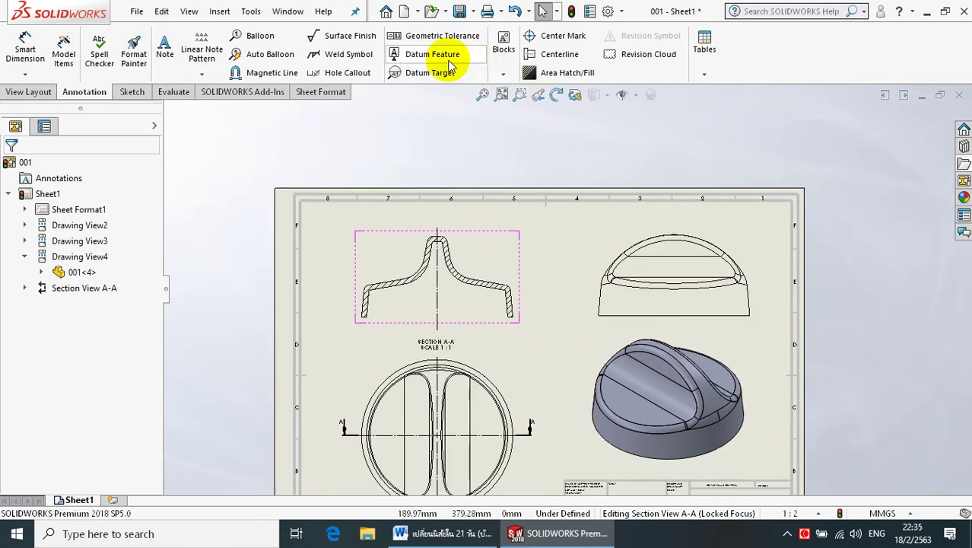
{"action": "left_click", "coordinate": [676, 308]}
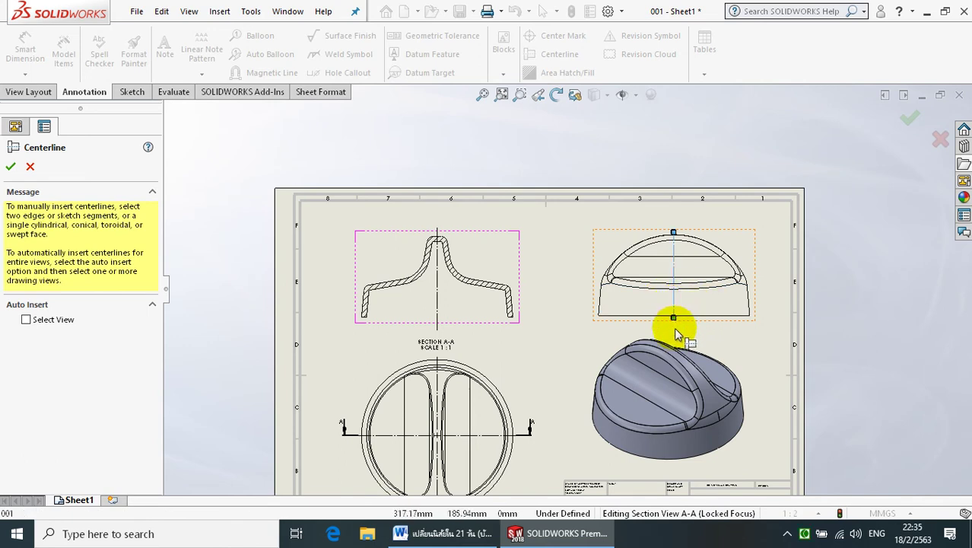
{"action": "left_click", "coordinate": [674, 282]}
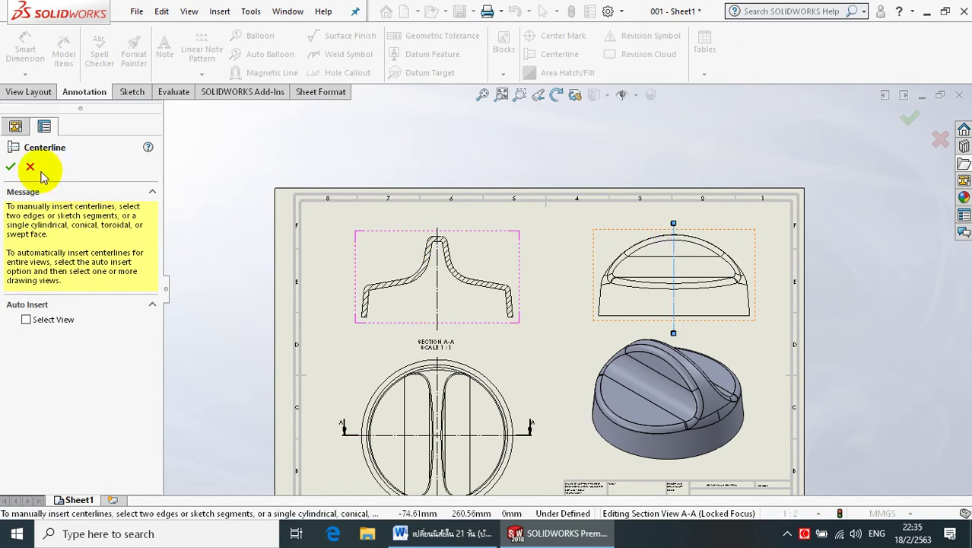
{"action": "left_click", "coordinate": [12, 168]}
- Insert model dimensions from the entire model: 30, 50, R20, 4 and 10° on section A-A
{"action": "scroll", "coordinate": [384, 356], "scroll_direction": "up", "scroll_amount": 1}
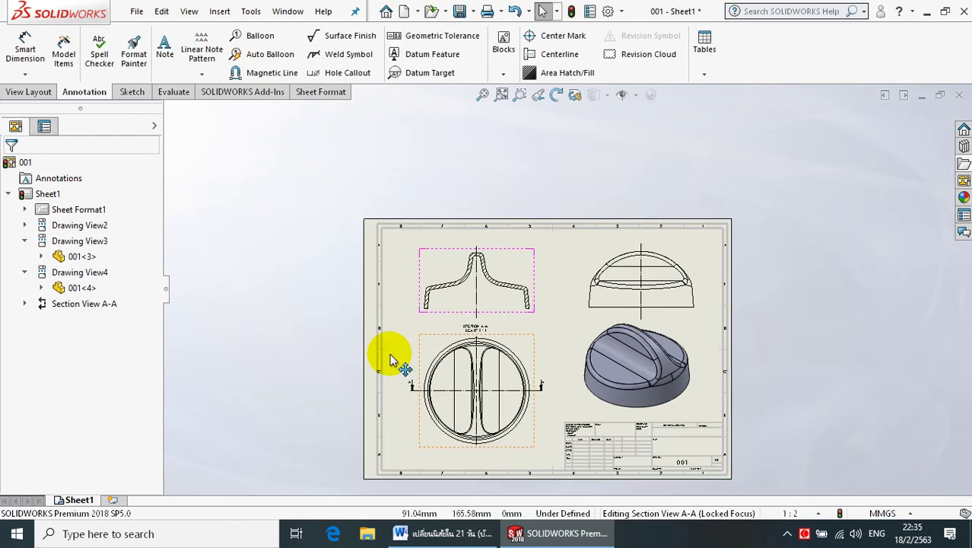
{"action": "scroll", "coordinate": [593, 323], "scroll_direction": "down", "scroll_amount": 1}
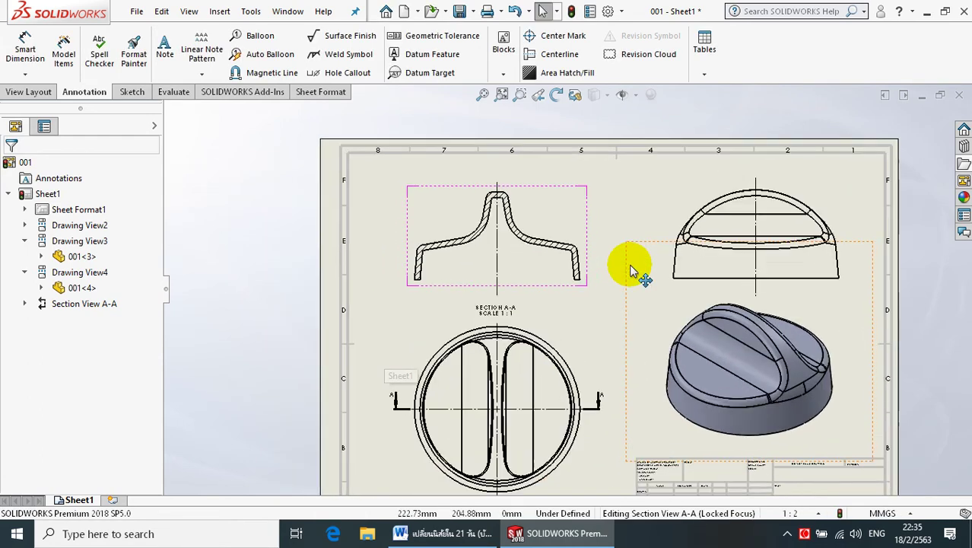
{"action": "left_click", "coordinate": [67, 59]}
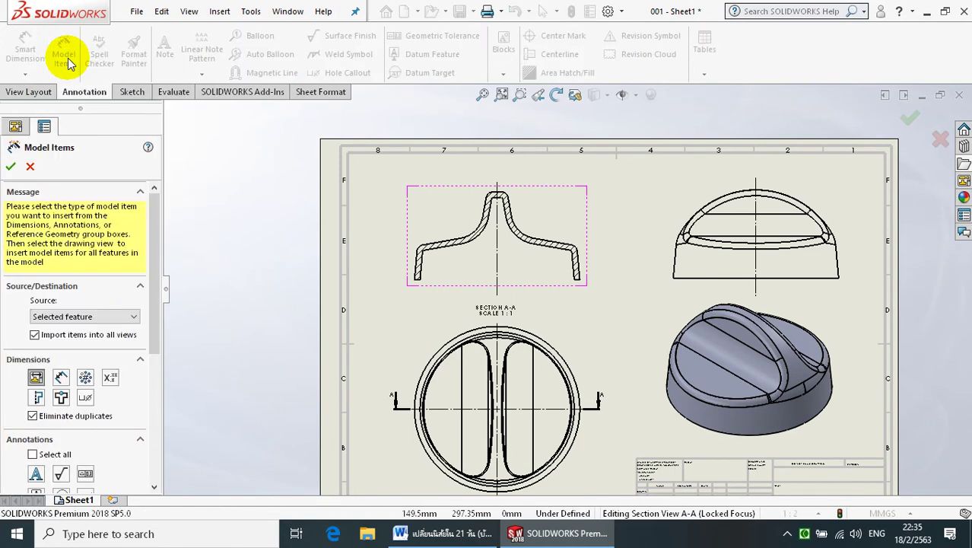
{"action": "left_click", "coordinate": [10, 168]}
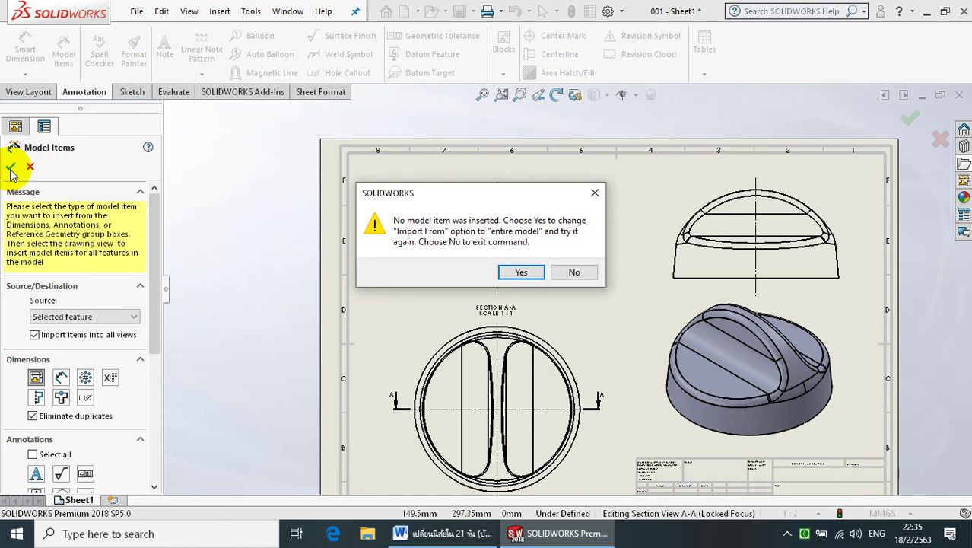
{"action": "left_click", "coordinate": [525, 273]}
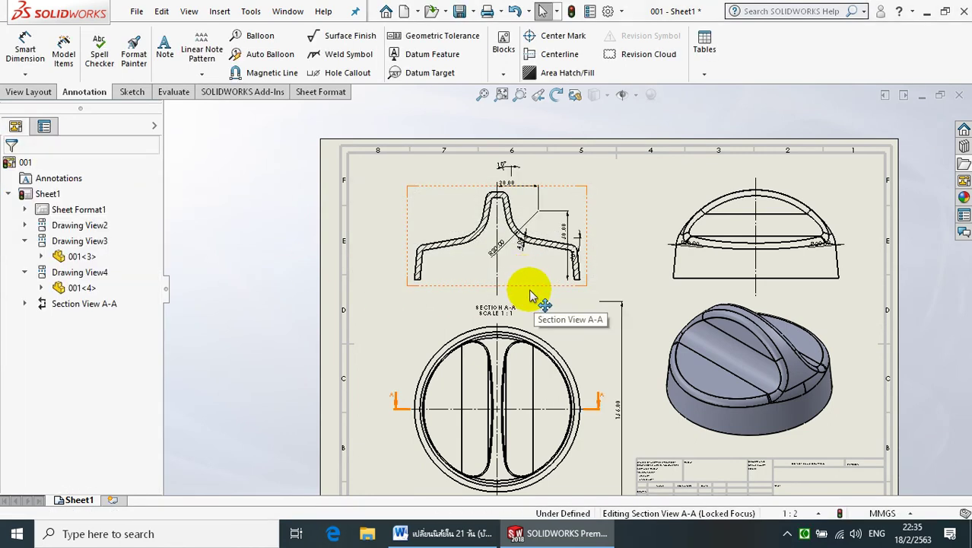
{"action": "scroll", "coordinate": [531, 295], "scroll_direction": "down", "scroll_amount": 1}
{"action": "scroll", "coordinate": [549, 247], "scroll_direction": "down", "scroll_amount": 1}
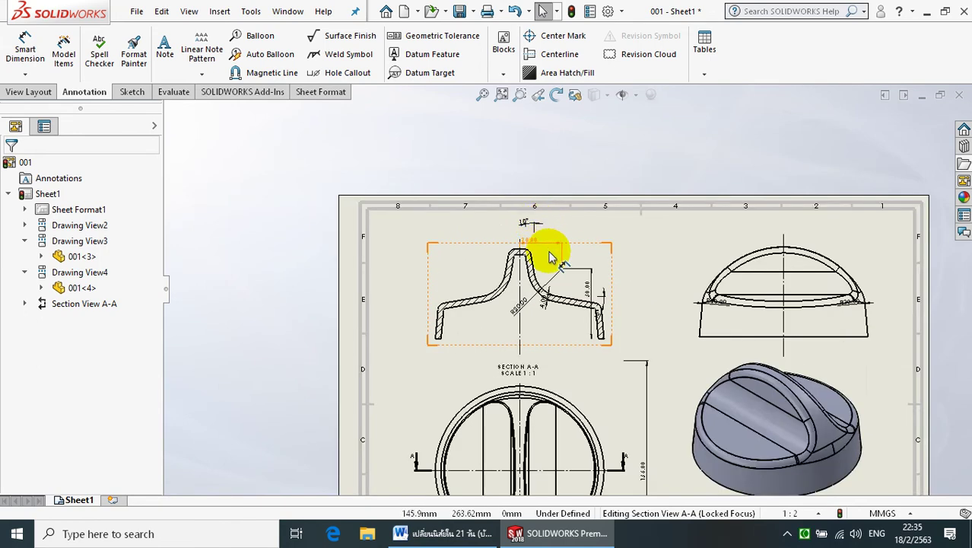
{"action": "scroll", "coordinate": [559, 257], "scroll_direction": "down", "scroll_amount": 1}
{"action": "scroll", "coordinate": [579, 262], "scroll_direction": "down", "scroll_amount": 1}
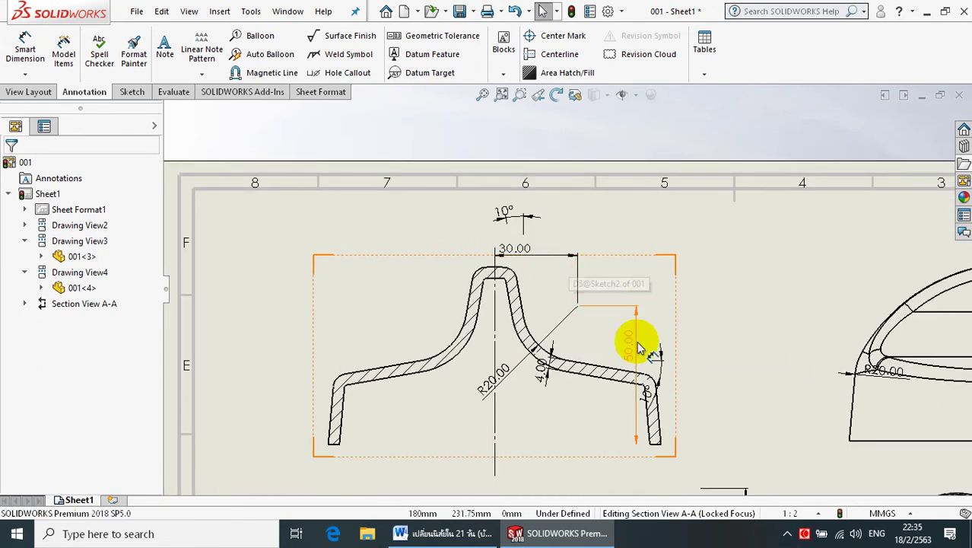
- Set Document Properties > Dimensions trailing zeroes to Remove
{"action": "left_click", "coordinate": [608, 14]}
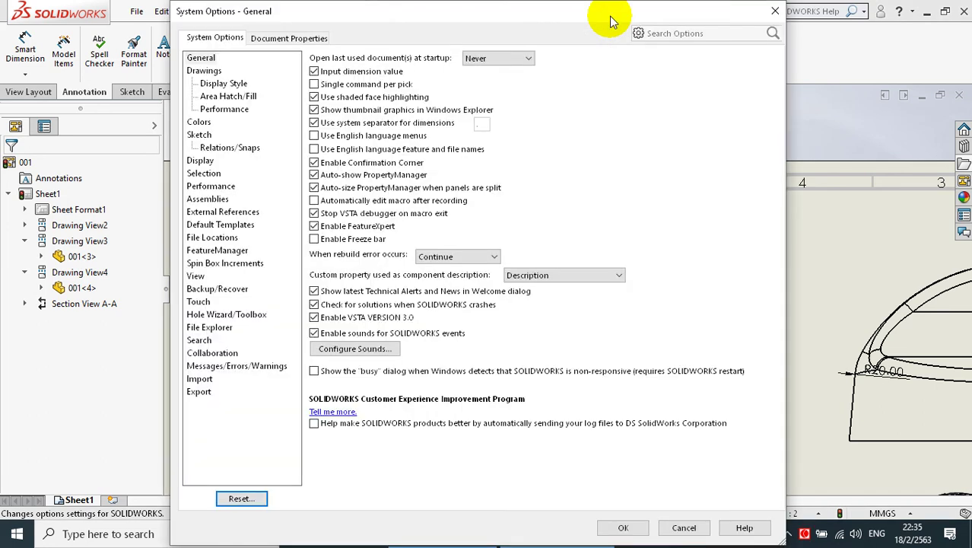
{"action": "left_click", "coordinate": [274, 40]}
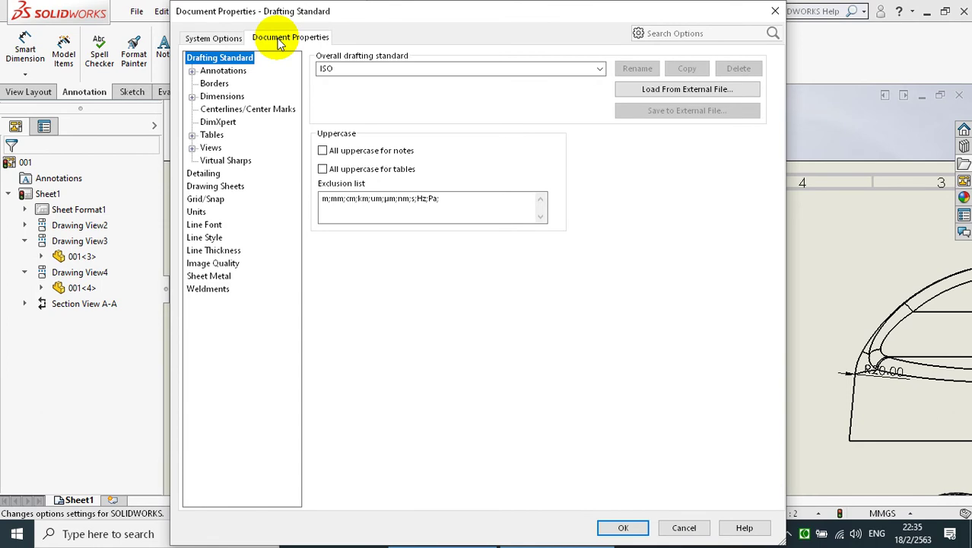
{"action": "left_click", "coordinate": [223, 96]}
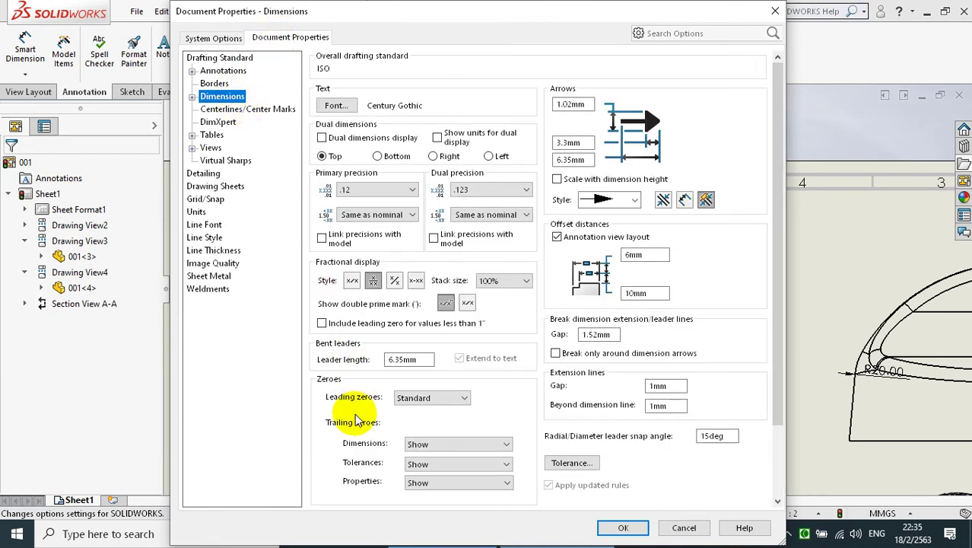
{"action": "left_click", "coordinate": [445, 444]}
{"action": "left_click", "coordinate": [443, 467]}
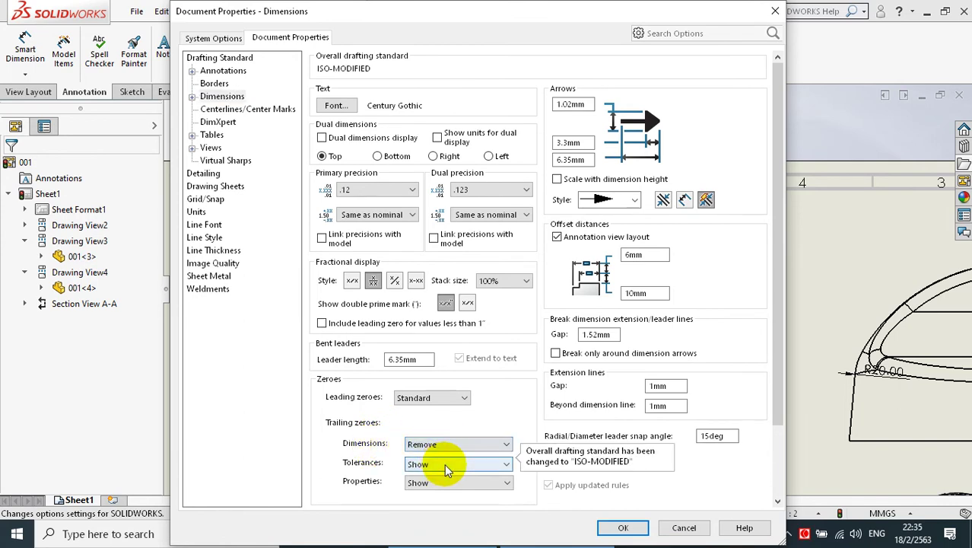
{"action": "left_click", "coordinate": [622, 529]}
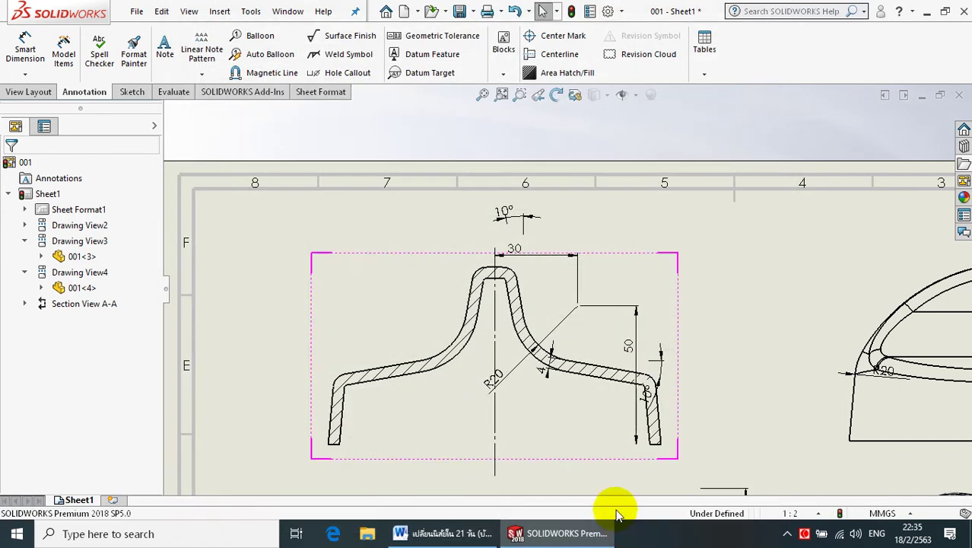
- Move the R20 dimension toward the curve, the 50 dimension right, and the flange 10° clear
{"action": "left_click", "coordinate": [504, 377]}
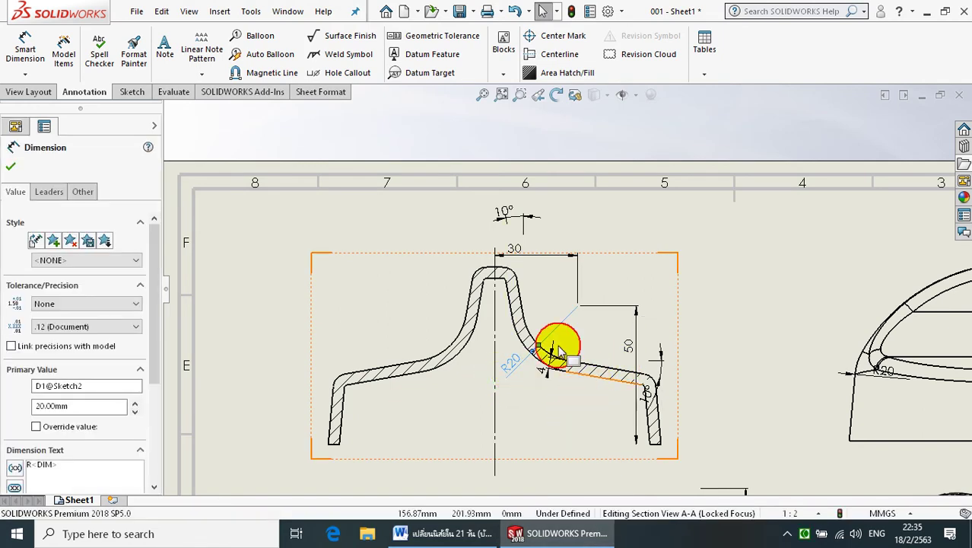
{"action": "left_click_drag", "start_coordinate": [512, 246], "coordinate": [541, 258]}
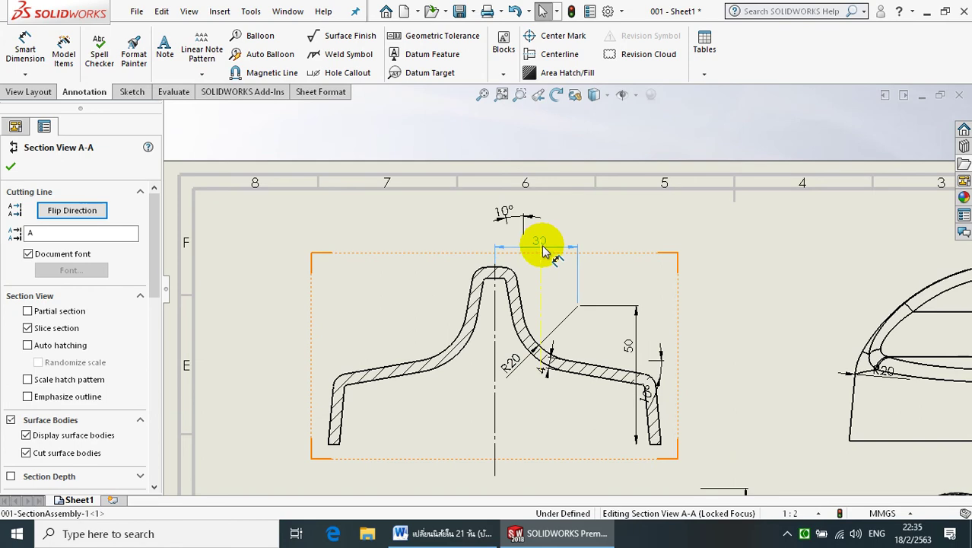
{"action": "left_click", "coordinate": [543, 251]}
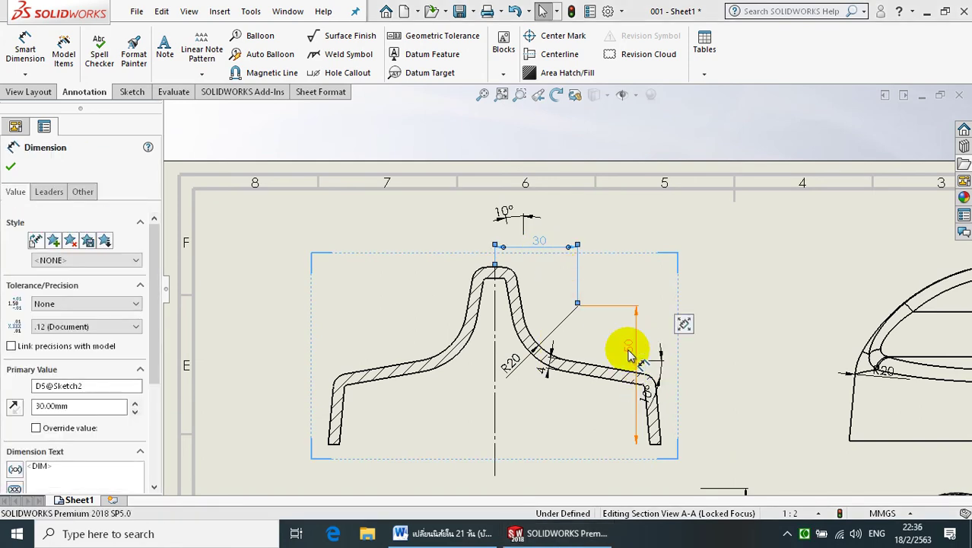
{"action": "left_click_drag", "start_coordinate": [629, 353], "coordinate": [689, 364]}
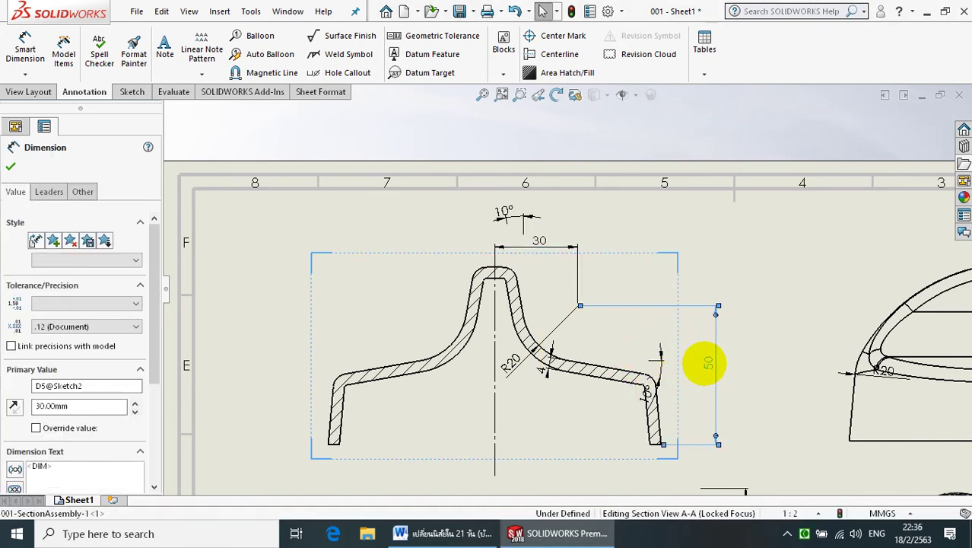
{"action": "left_click", "coordinate": [716, 402]}
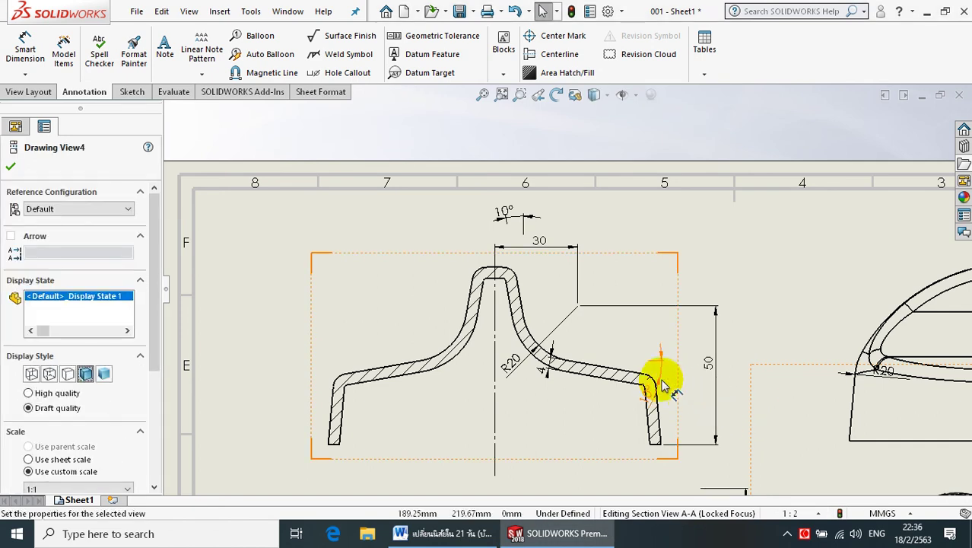
{"action": "left_click_drag", "start_coordinate": [672, 386], "coordinate": [691, 393]}
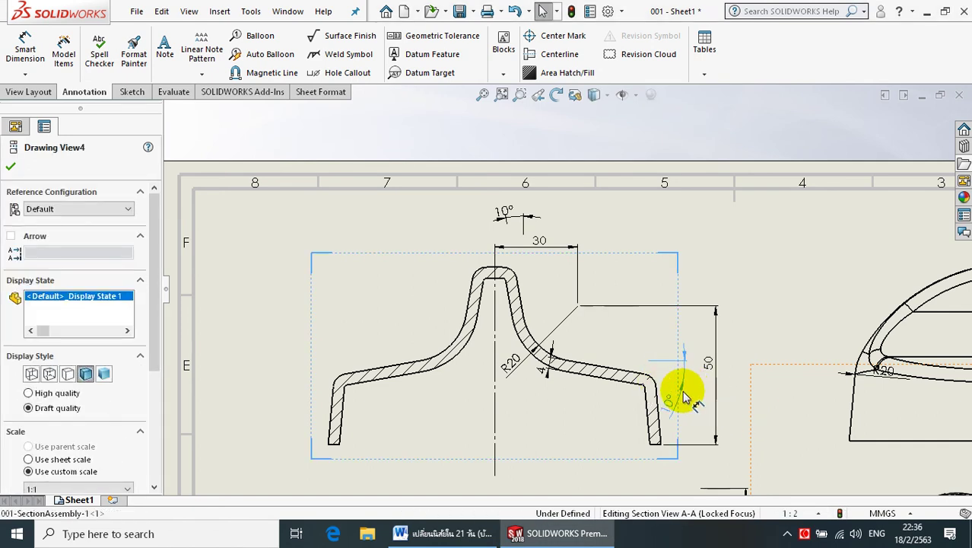
{"action": "left_click", "coordinate": [683, 397]}
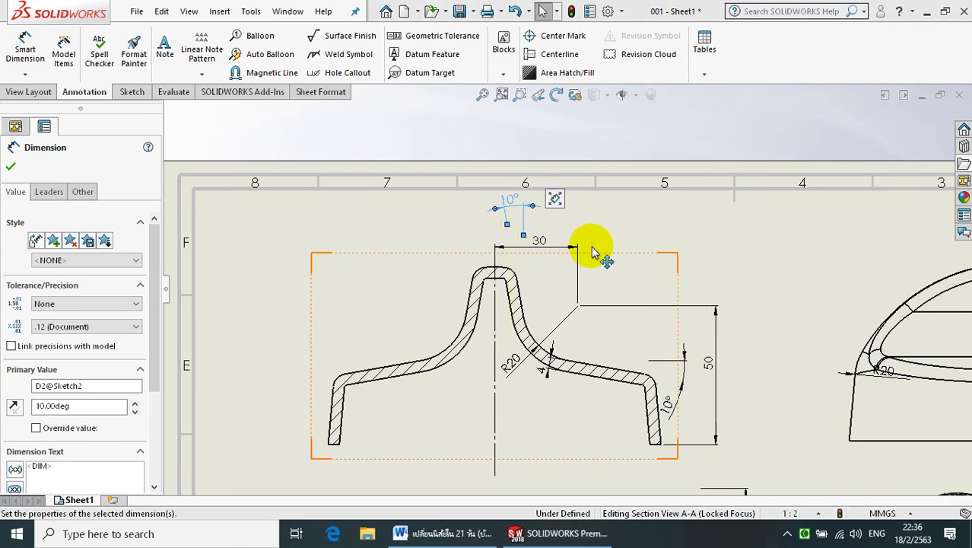
{"action": "left_click", "coordinate": [590, 209]}
- Extend the top 10° dimension's extension line to the profile and reposition the flange 10° and 50 dimensions
{"action": "scroll", "coordinate": [544, 244], "scroll_direction": "down", "scroll_amount": 2}
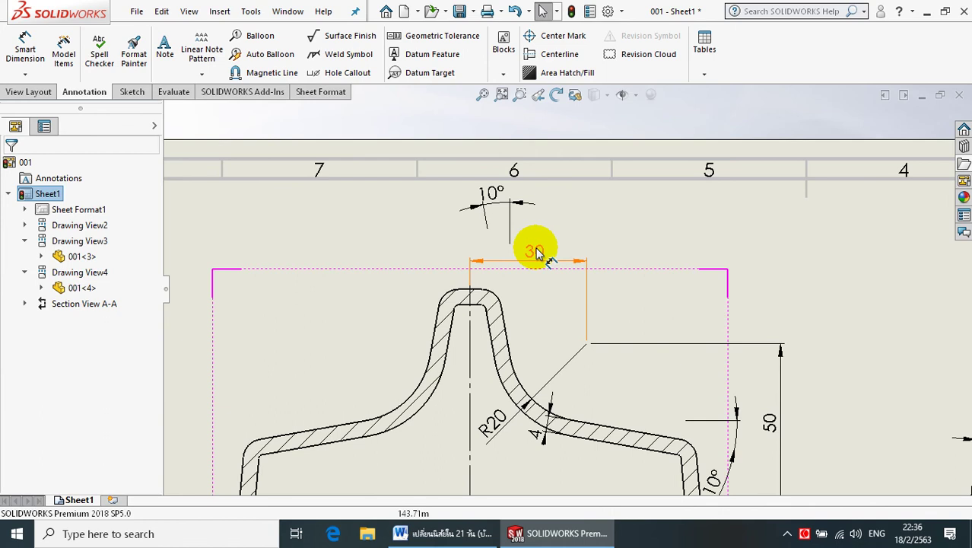
{"action": "left_click", "coordinate": [487, 228]}
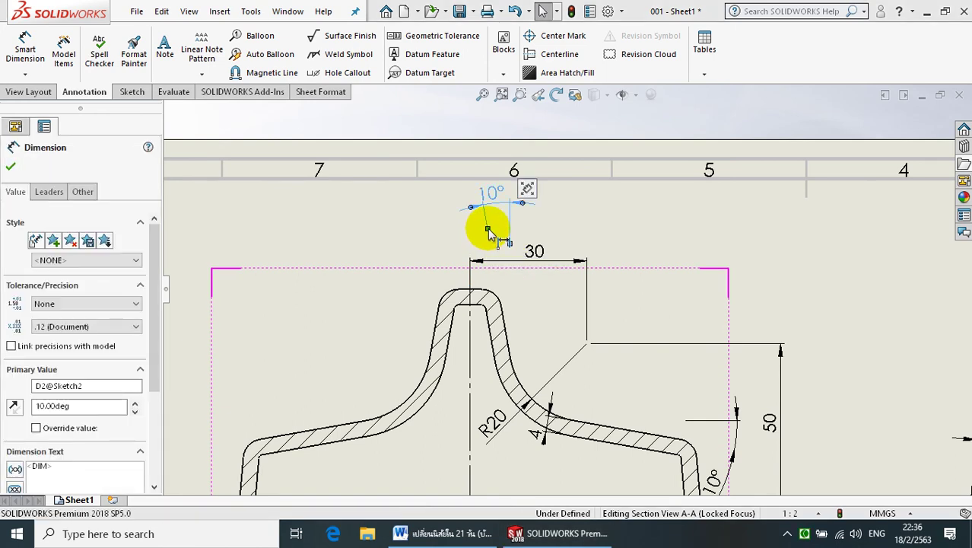
{"action": "left_click_drag", "start_coordinate": [488, 228], "coordinate": [517, 281]}
{"action": "left_click", "coordinate": [511, 246]}
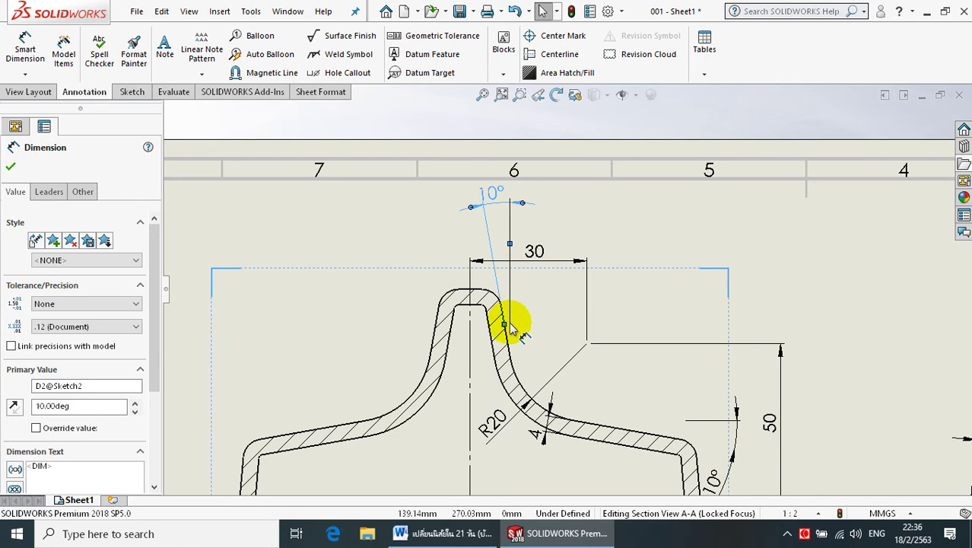
{"action": "left_click", "coordinate": [625, 304]}
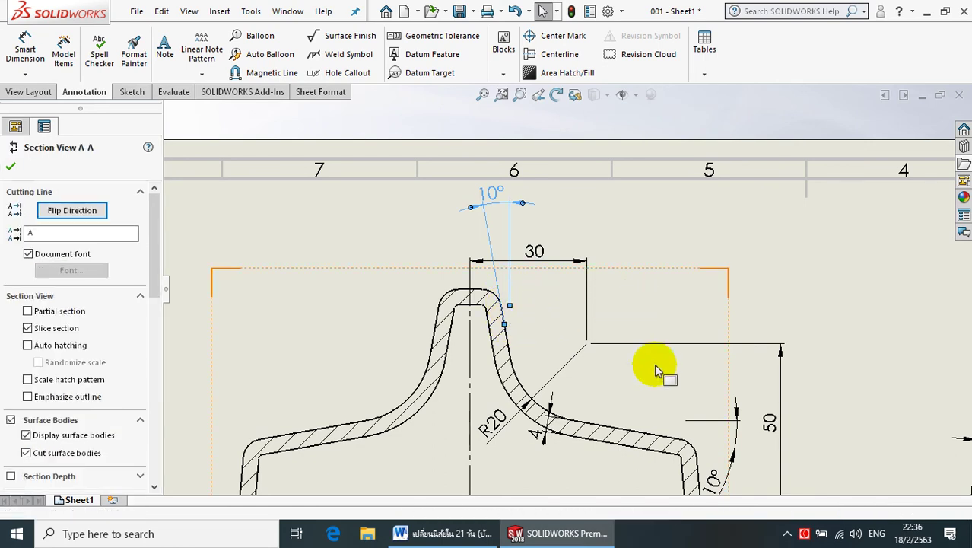
{"action": "left_click", "coordinate": [702, 428]}
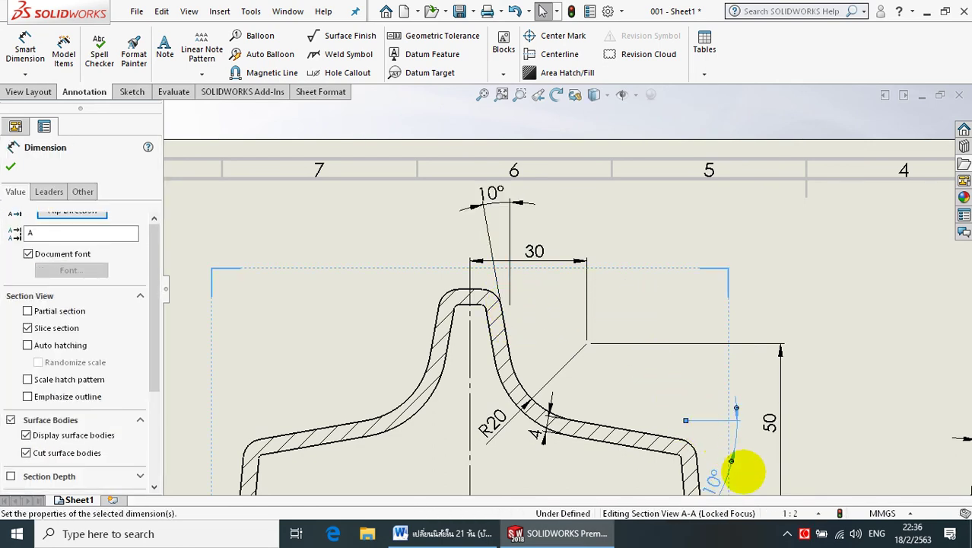
{"action": "mouse_move", "coordinate": [734, 456]}
{"action": "left_mouse_down"}
{"action": "mouse_move", "coordinate": [760, 468]}
{"action": "mouse_move", "coordinate": [763, 459]}
{"action": "mouse_move", "coordinate": [679, 445]}
{"action": "left_mouse_up"}
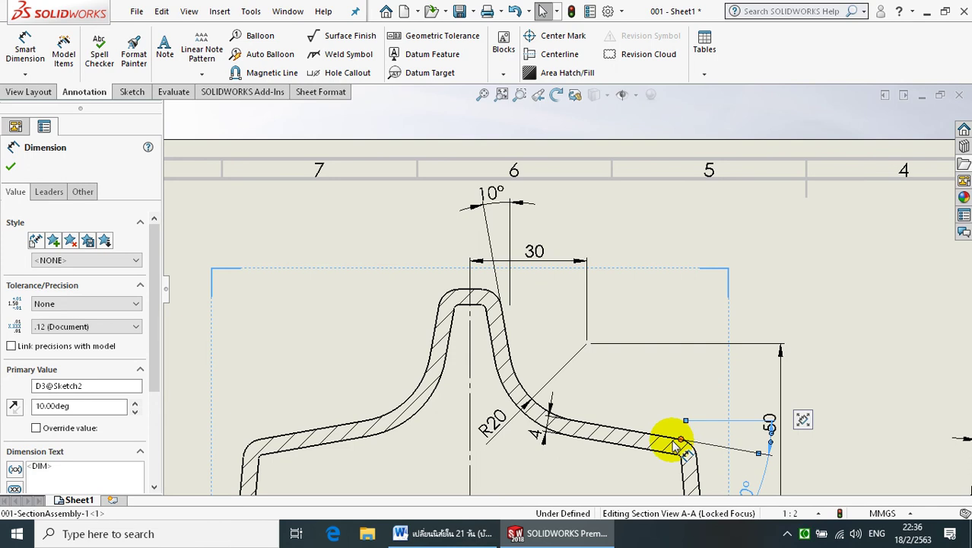
{"action": "left_click", "coordinate": [668, 373]}
{"action": "scroll", "coordinate": [684, 365], "scroll_direction": "up", "scroll_amount": 2}
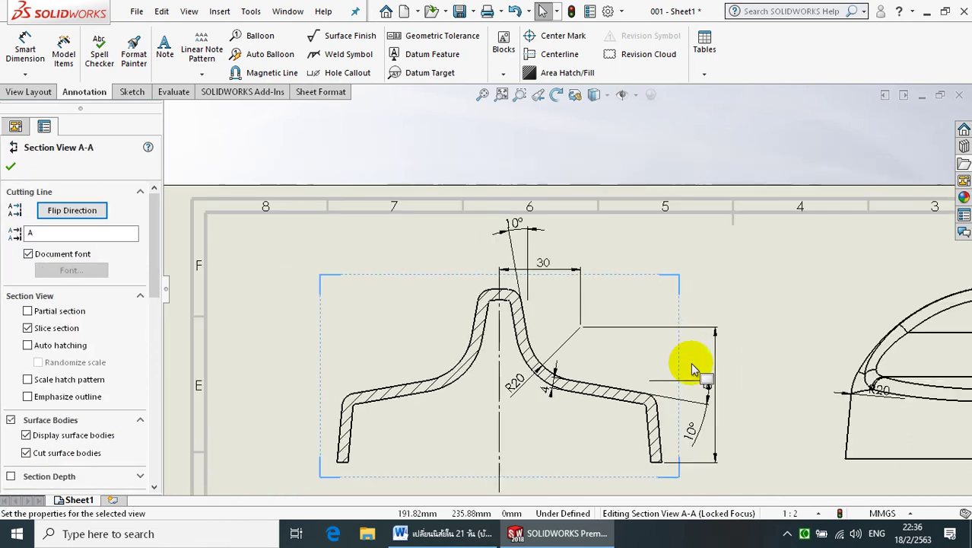
{"action": "left_click_drag", "start_coordinate": [705, 380], "coordinate": [728, 394]}
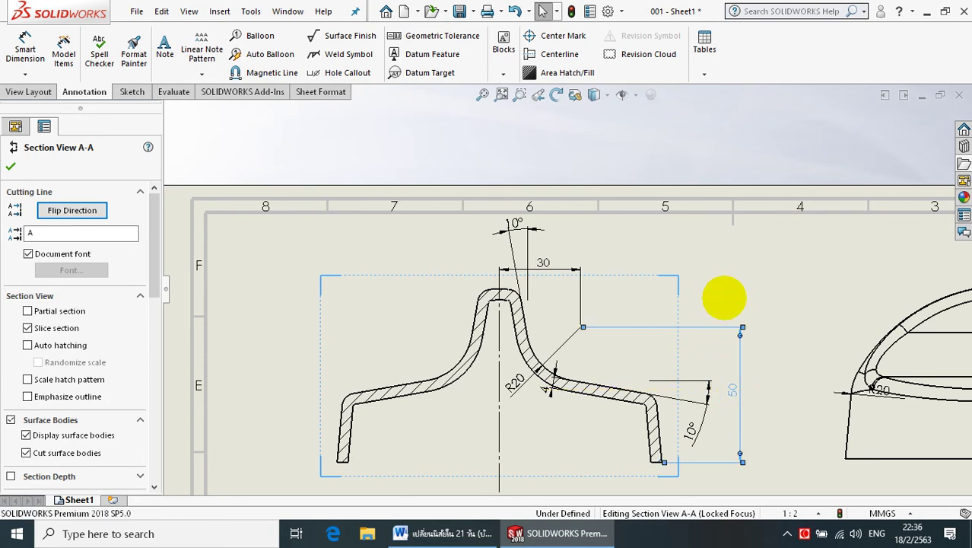
{"action": "left_click", "coordinate": [707, 279]}
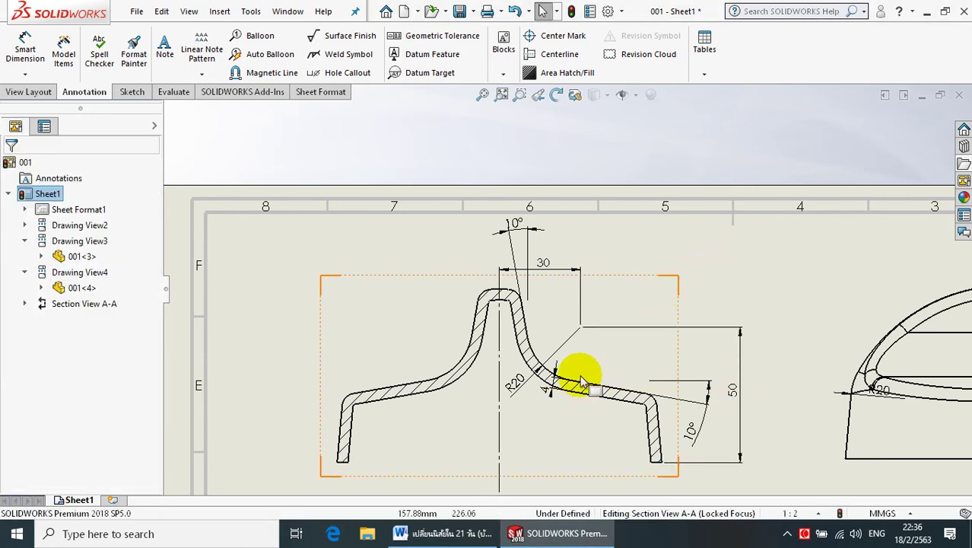
- Check the 4 thickness dimension and nudge the 10° angle text above the 30 dimension
{"action": "left_click", "coordinate": [597, 418]}
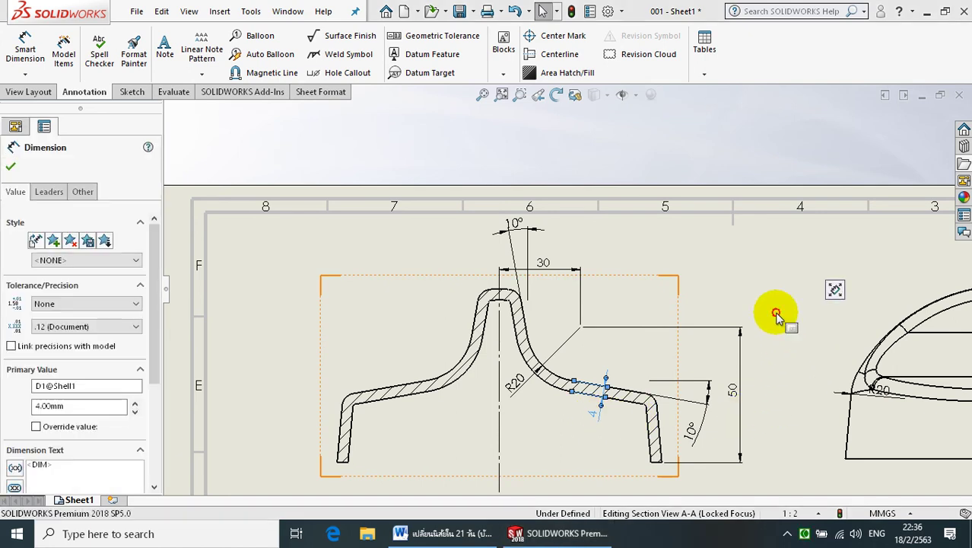
{"action": "left_click", "coordinate": [757, 301]}
{"action": "scroll", "coordinate": [745, 263], "scroll_direction": "up", "scroll_amount": 2}
{"action": "scroll", "coordinate": [742, 260], "scroll_direction": "up", "scroll_amount": 2}
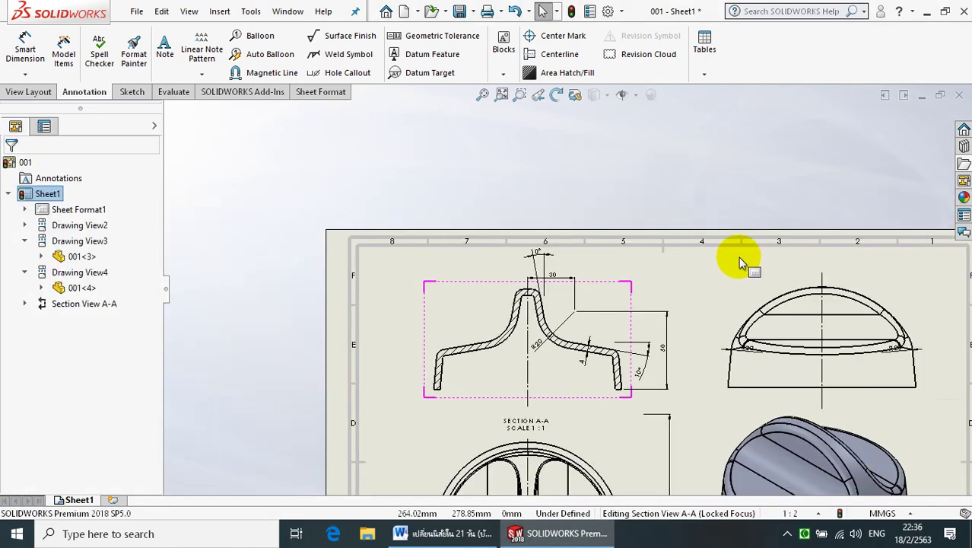
{"action": "scroll", "coordinate": [578, 276], "scroll_direction": "down", "scroll_amount": 3}
{"action": "scroll", "coordinate": [456, 255], "scroll_direction": "down", "scroll_amount": 1}
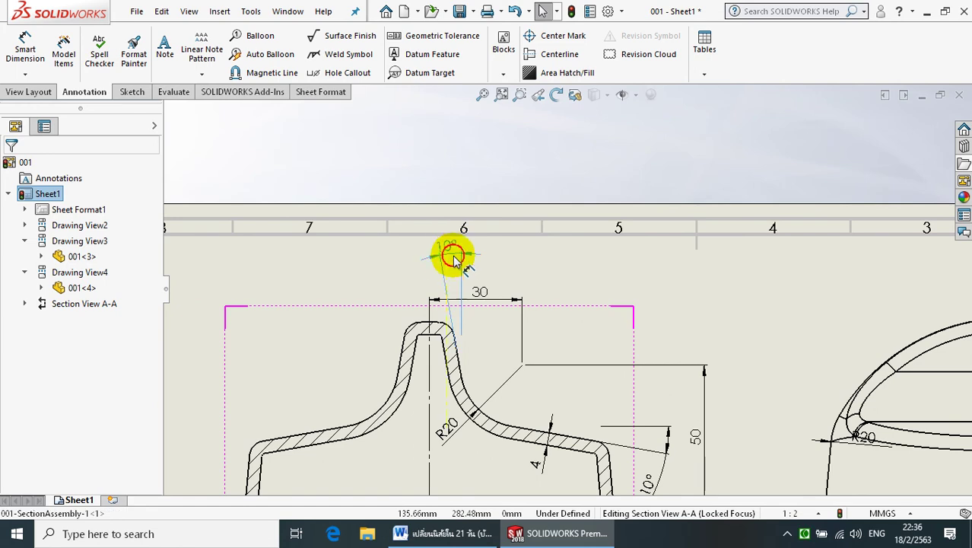
{"action": "left_click_drag", "start_coordinate": [453, 259], "coordinate": [456, 268]}
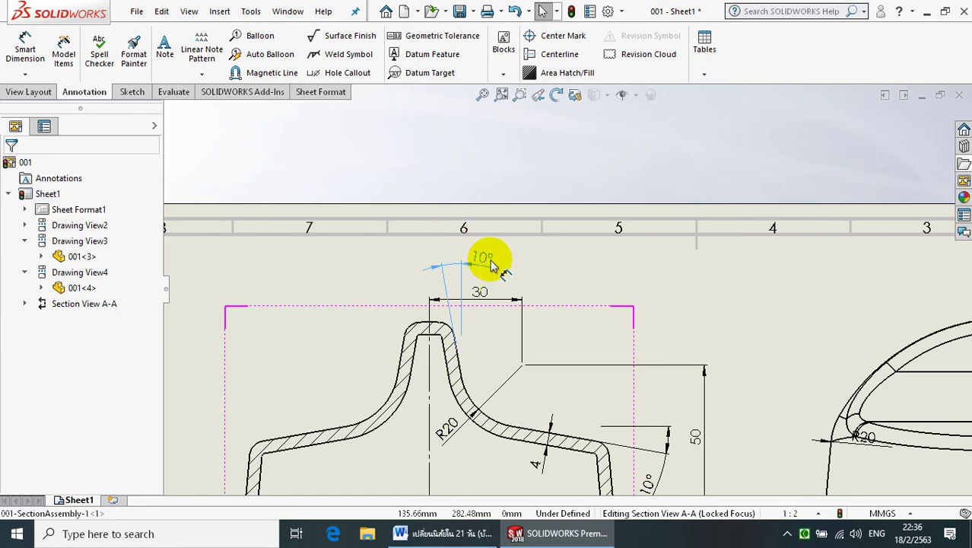
{"action": "left_click", "coordinate": [491, 266]}
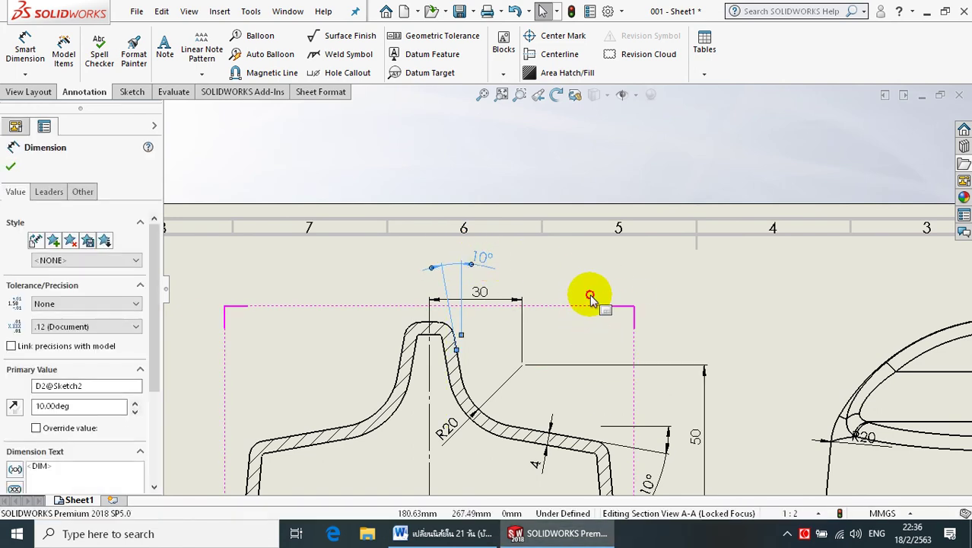
{"action": "left_click", "coordinate": [590, 294]}
{"action": "scroll", "coordinate": [581, 265], "scroll_direction": "up", "scroll_amount": 3}
{"action": "scroll", "coordinate": [584, 251], "scroll_direction": "up", "scroll_amount": 2}
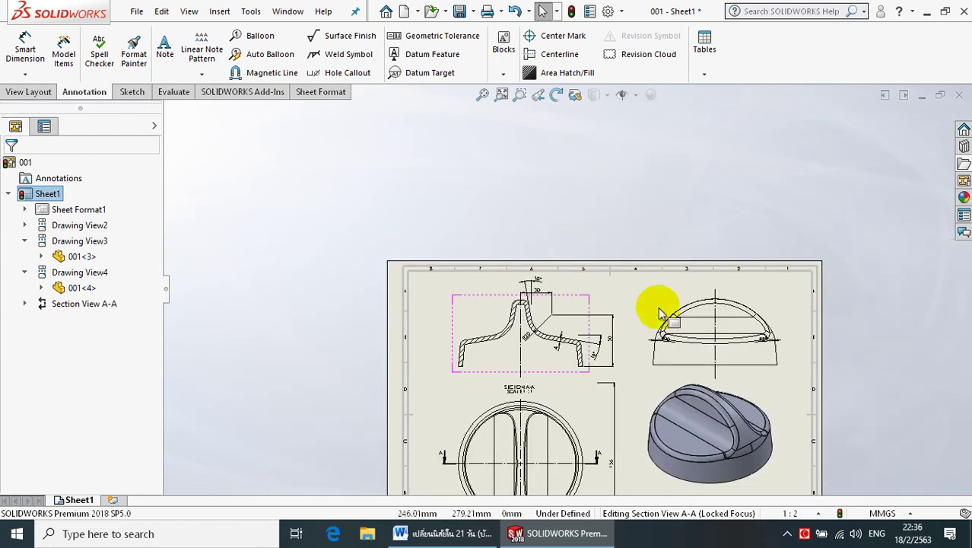
{"action": "scroll", "coordinate": [662, 331], "scroll_direction": "down", "scroll_amount": 1}
- Copy the left R20 radius dimension onto the top view's right fillet
{"action": "scroll", "coordinate": [652, 323], "scroll_direction": "down", "scroll_amount": 3}
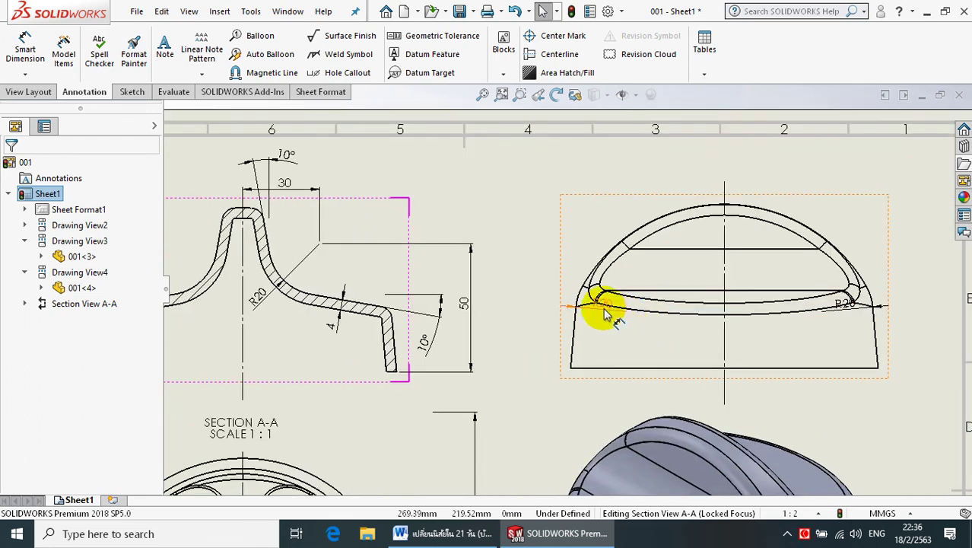
{"action": "left_click", "coordinate": [556, 289]}
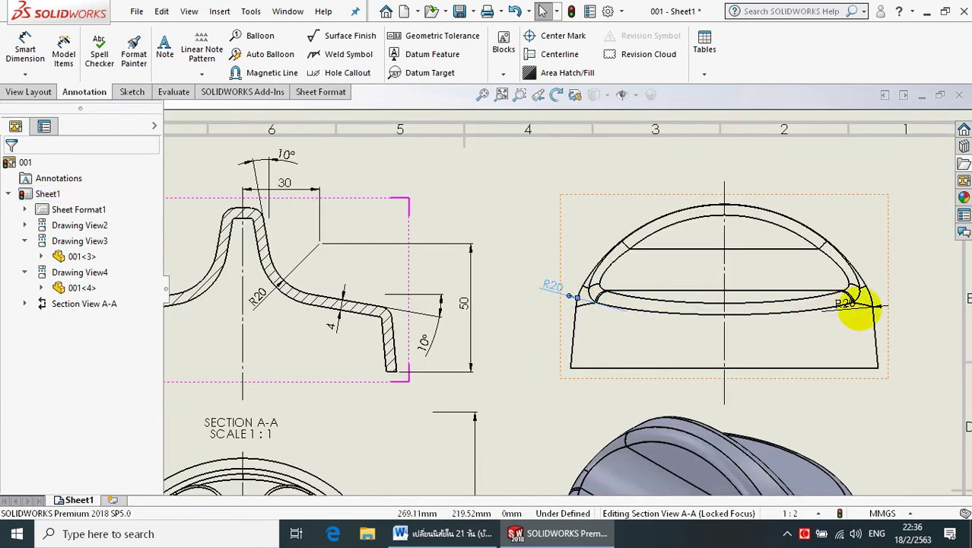
{"action": "left_click_drag", "start_coordinate": [850, 305], "coordinate": [896, 300]}
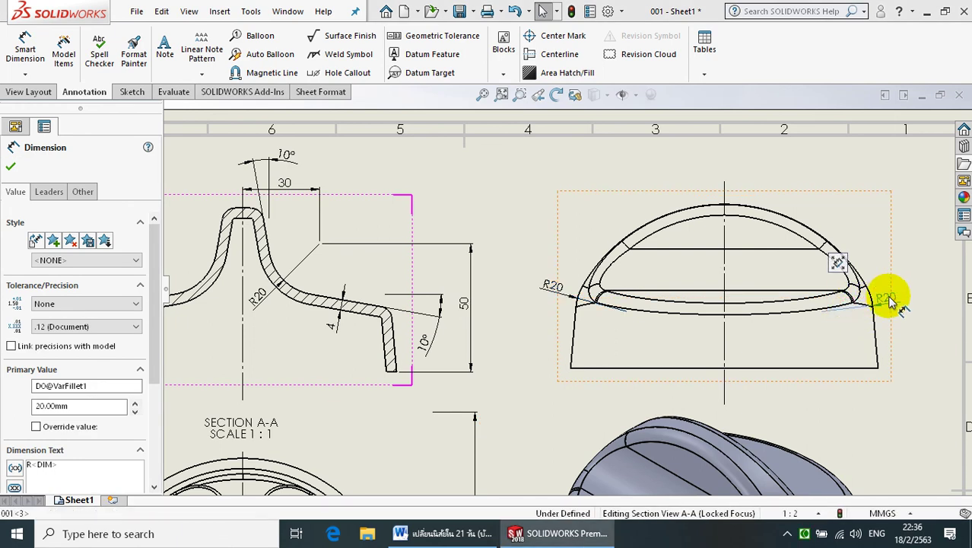
{"action": "left_click", "coordinate": [513, 238]}
{"action": "scroll", "coordinate": [544, 211], "scroll_direction": "up", "scroll_amount": 3}
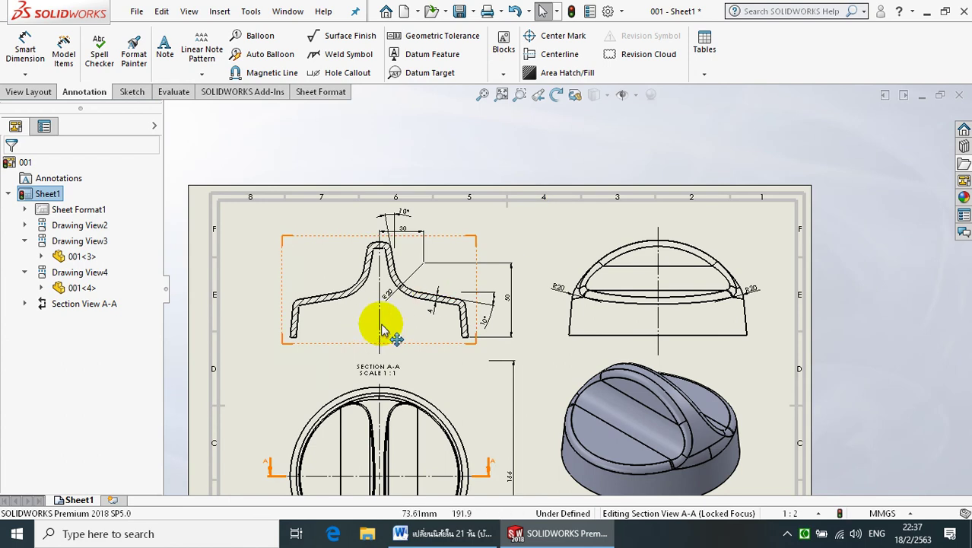
{"action": "scroll", "coordinate": [391, 300], "scroll_direction": "up", "scroll_amount": 1}
{"action": "scroll", "coordinate": [460, 289], "scroll_direction": "down", "scroll_amount": 2}
{"action": "scroll", "coordinate": [491, 302], "scroll_direction": "down", "scroll_amount": 2}
{"action": "scroll", "coordinate": [490, 302], "scroll_direction": "down", "scroll_amount": 2}
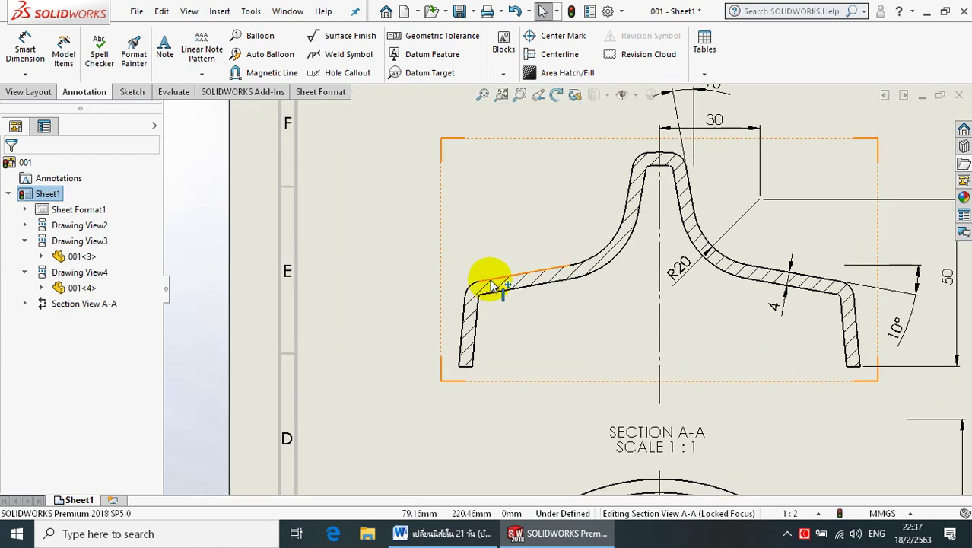
{"action": "scroll", "coordinate": [488, 278], "scroll_direction": "down", "scroll_amount": 1}
- Add an R5 radius dimension to the lower-left corner fillet of section A-A
{"action": "left_click", "coordinate": [25, 47]}
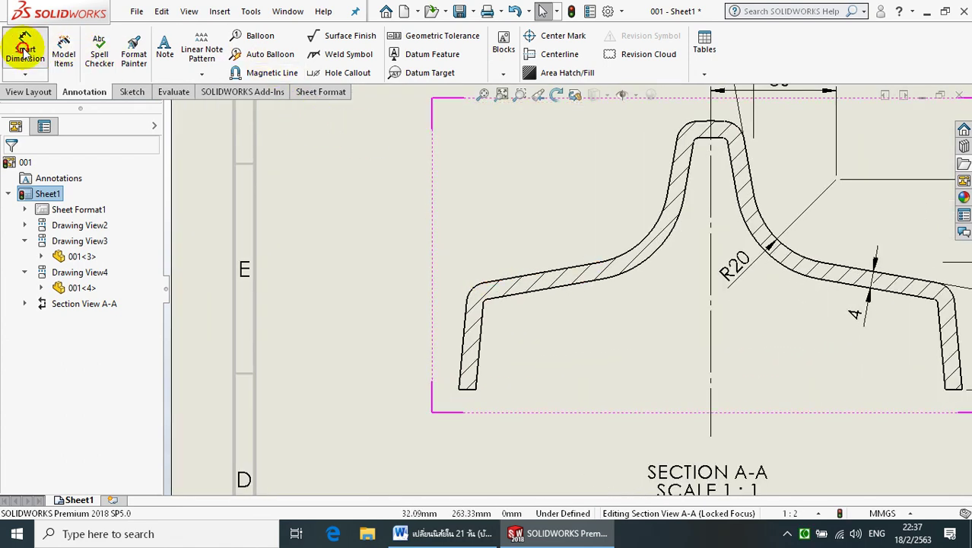
{"action": "left_click", "coordinate": [472, 291]}
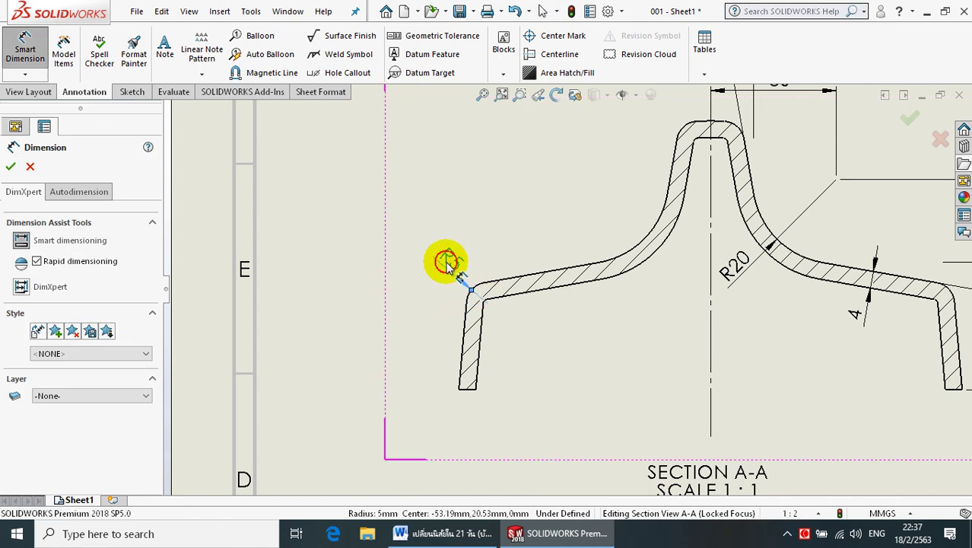
{"action": "left_click", "coordinate": [438, 257]}
{"action": "left_click", "coordinate": [10, 166]}
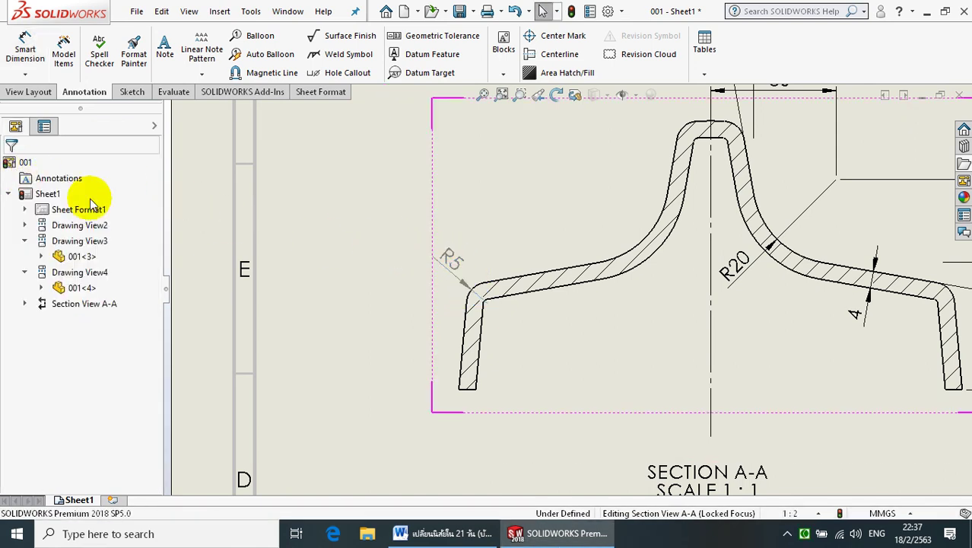
{"action": "scroll", "coordinate": [350, 288], "scroll_direction": "up", "scroll_amount": 2}
{"action": "scroll", "coordinate": [348, 285], "scroll_direction": "up", "scroll_amount": 2}
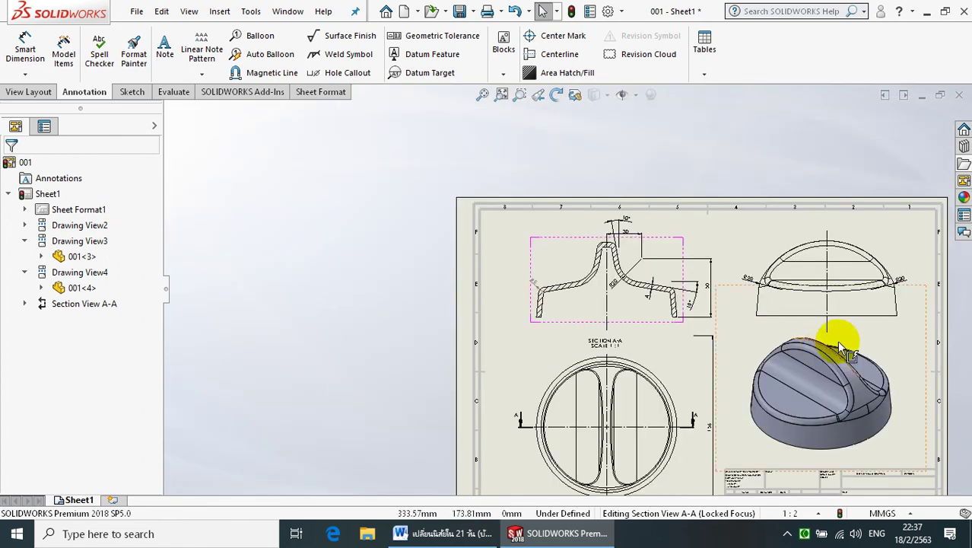
{"action": "scroll", "coordinate": [837, 343], "scroll_direction": "down", "scroll_amount": 2}
{"action": "scroll", "coordinate": [709, 289], "scroll_direction": "down", "scroll_amount": 1}
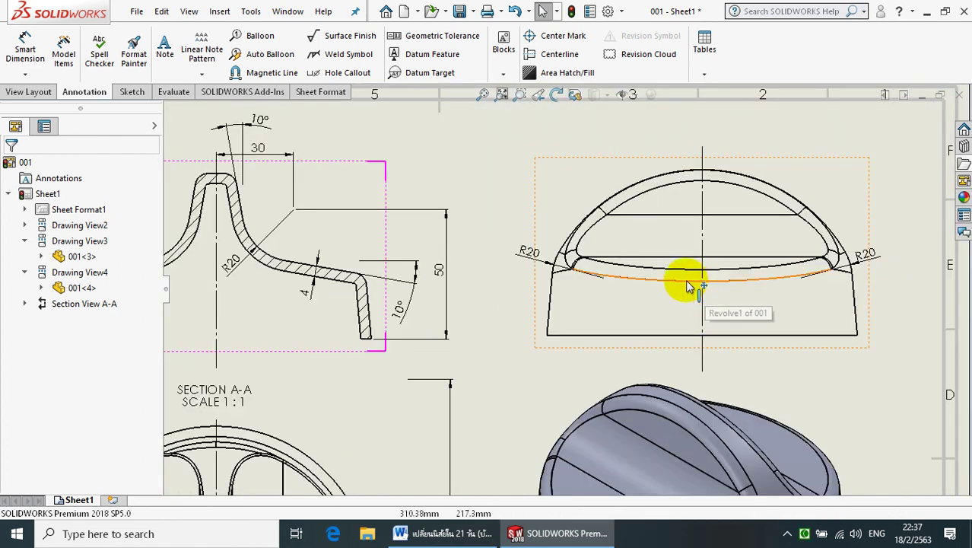
{"action": "scroll", "coordinate": [693, 237], "scroll_direction": "up", "scroll_amount": 2}
{"action": "scroll", "coordinate": [553, 396], "scroll_direction": "up", "scroll_amount": 1}
{"action": "scroll", "coordinate": [525, 402], "scroll_direction": "down", "scroll_amount": 1}
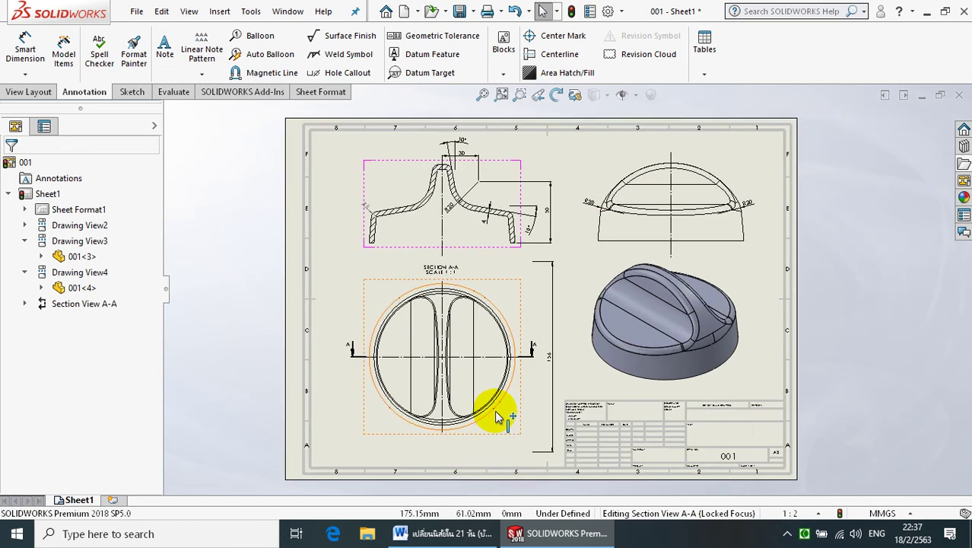
{"action": "scroll", "coordinate": [495, 409], "scroll_direction": "down", "scroll_amount": 1}
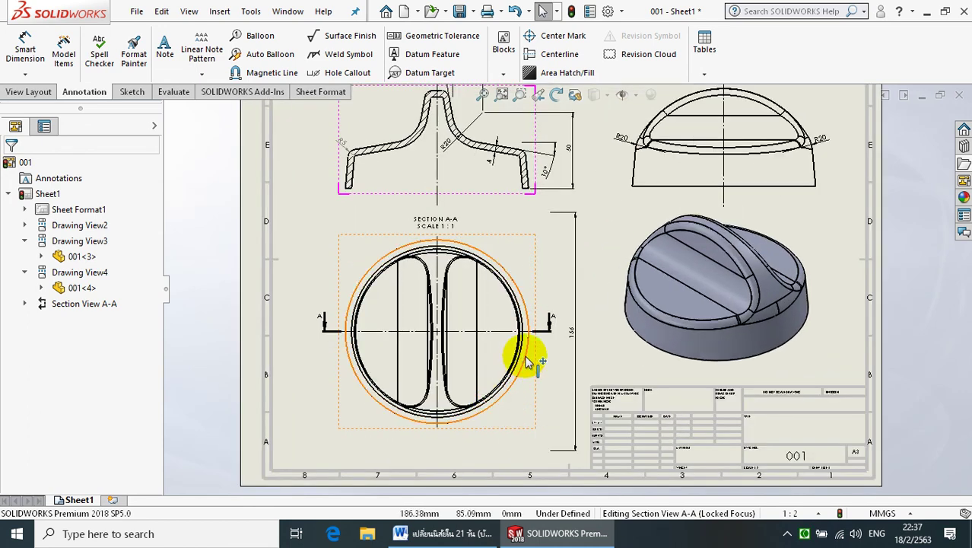
- Dimension the section profile's bottom ends as Ø120, placed below the section
{"action": "left_click", "coordinate": [26, 49]}
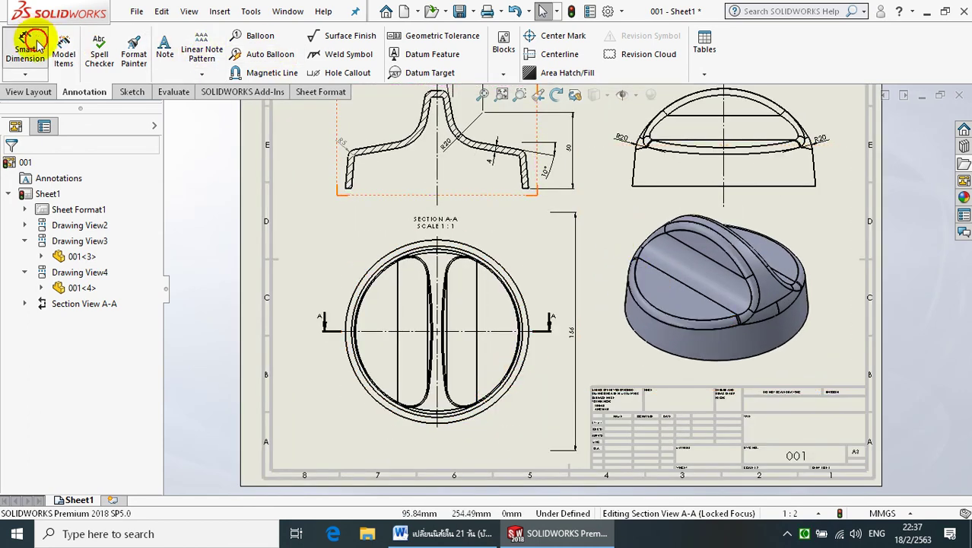
{"action": "left_click", "coordinate": [346, 189]}
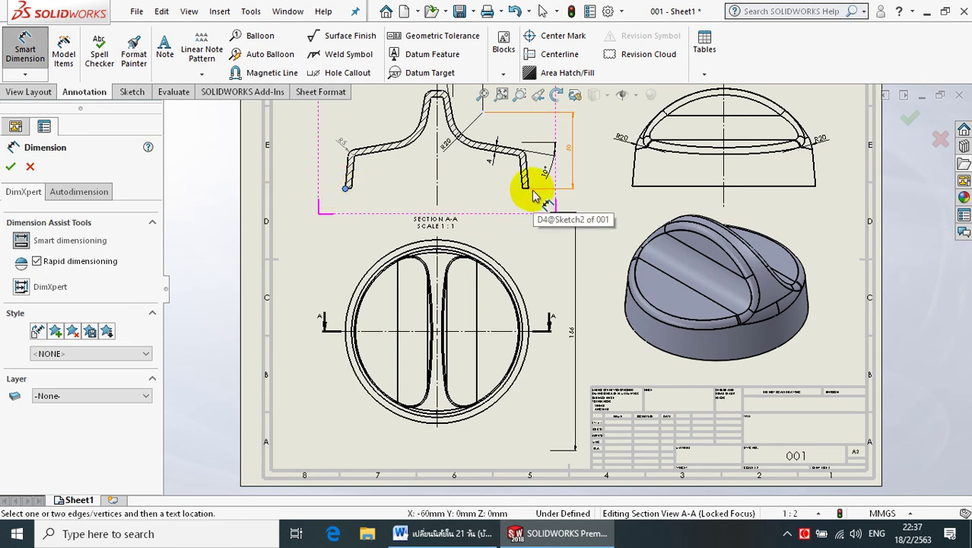
{"action": "left_click", "coordinate": [529, 190]}
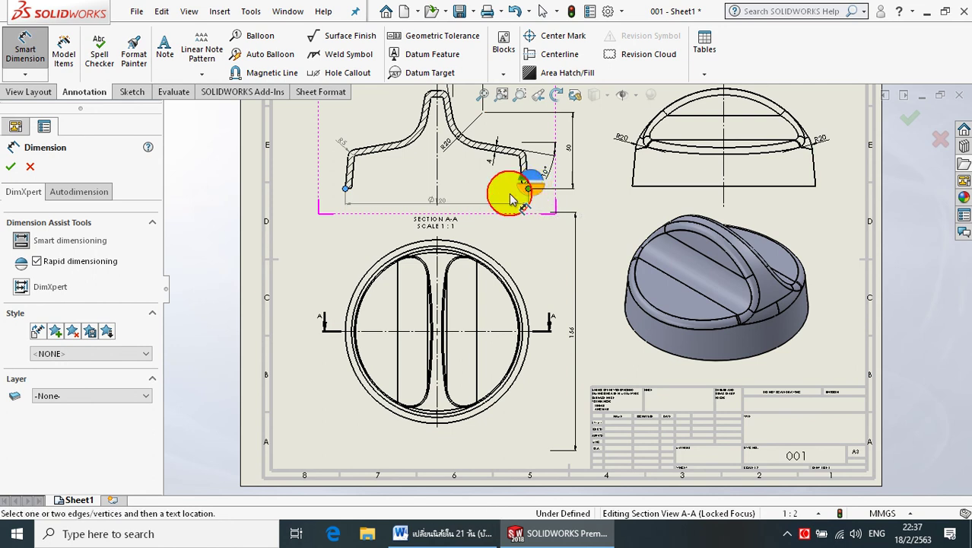
{"action": "left_click", "coordinate": [439, 218]}
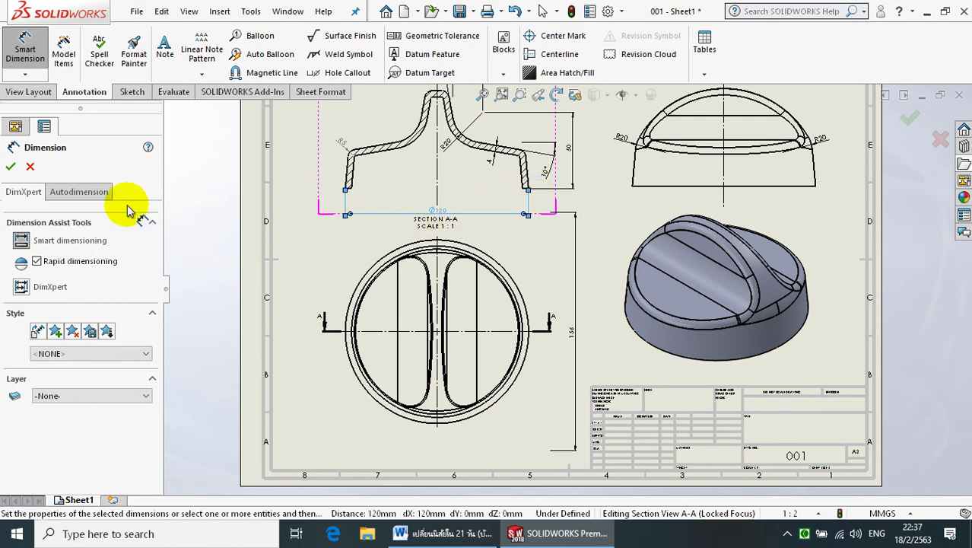
{"action": "left_click", "coordinate": [14, 169]}
- Move the SECTION A-A label down beneath the Ø120 dimension
{"action": "scroll", "coordinate": [434, 211], "scroll_direction": "down", "scroll_amount": 2}
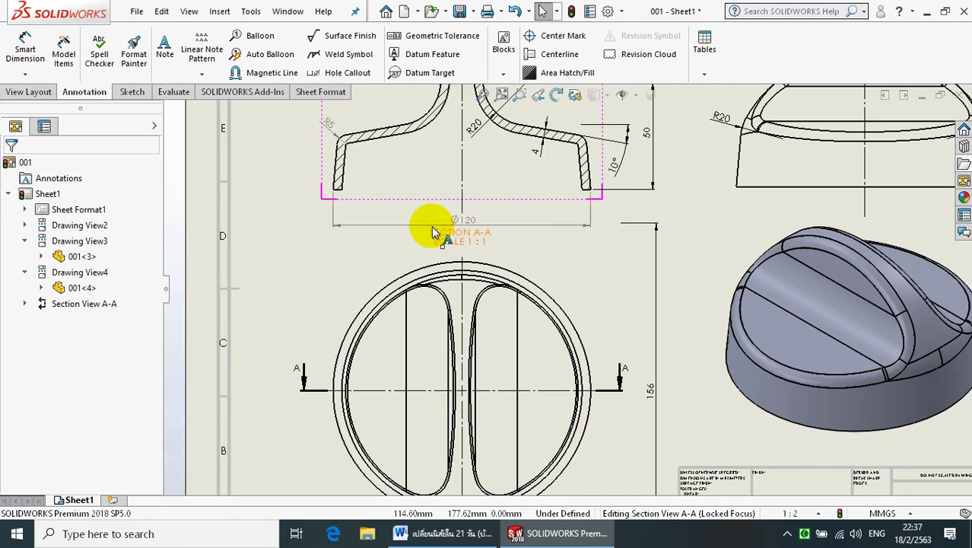
{"action": "scroll", "coordinate": [435, 221], "scroll_direction": "down", "scroll_amount": 1}
{"action": "left_click_drag", "start_coordinate": [474, 251], "coordinate": [478, 256]}
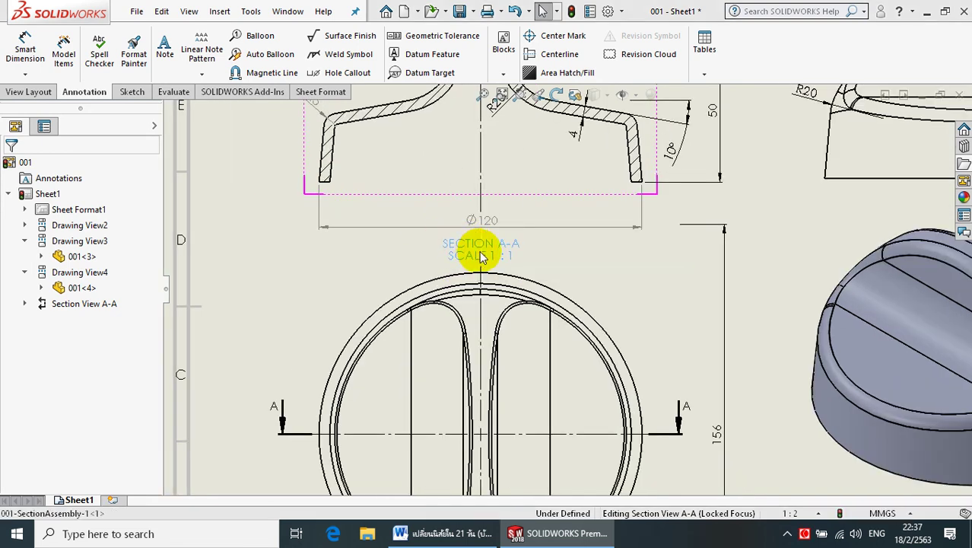
{"action": "left_click", "coordinate": [694, 281]}
{"action": "scroll", "coordinate": [685, 300], "scroll_direction": "up", "scroll_amount": 3}
{"action": "scroll", "coordinate": [654, 308], "scroll_direction": "up", "scroll_amount": 3}
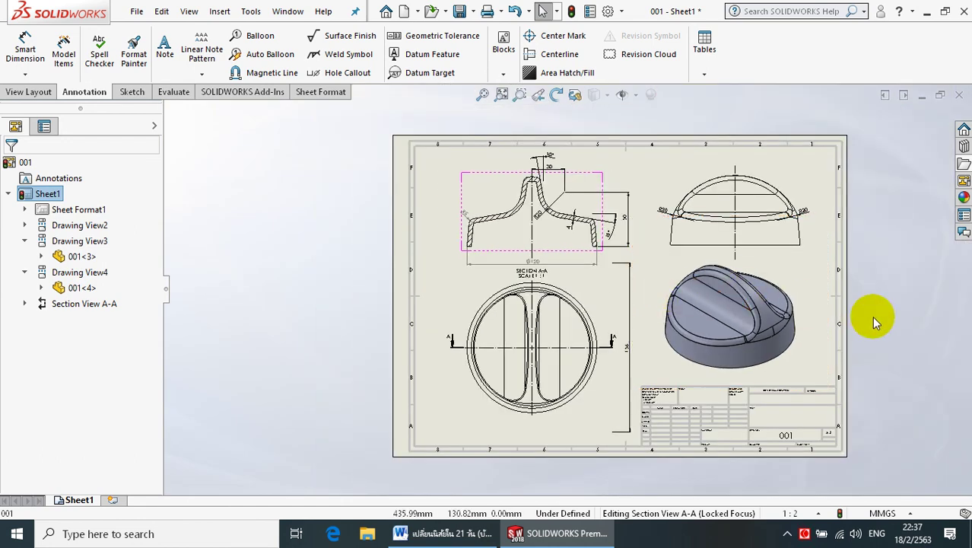
{"action": "scroll", "coordinate": [956, 327], "scroll_direction": "down", "scroll_amount": 1}
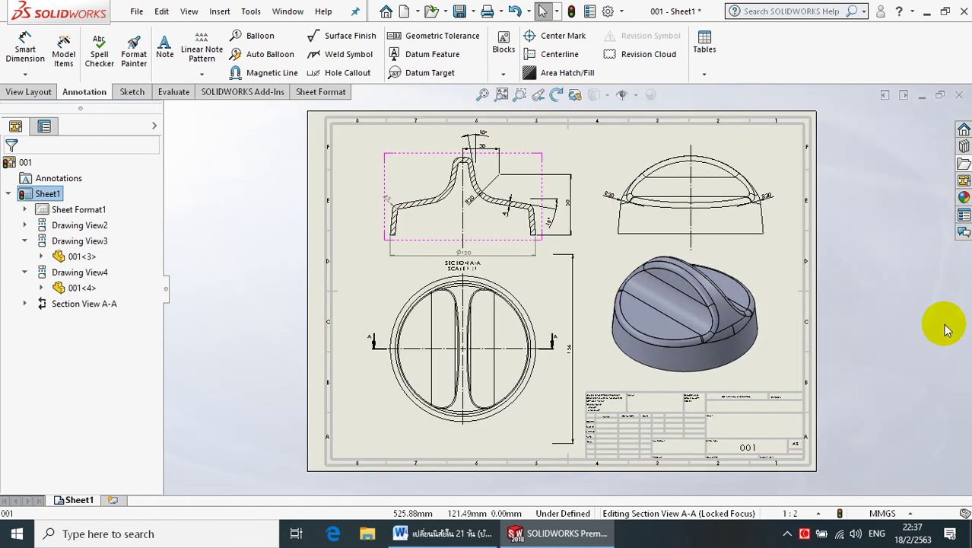